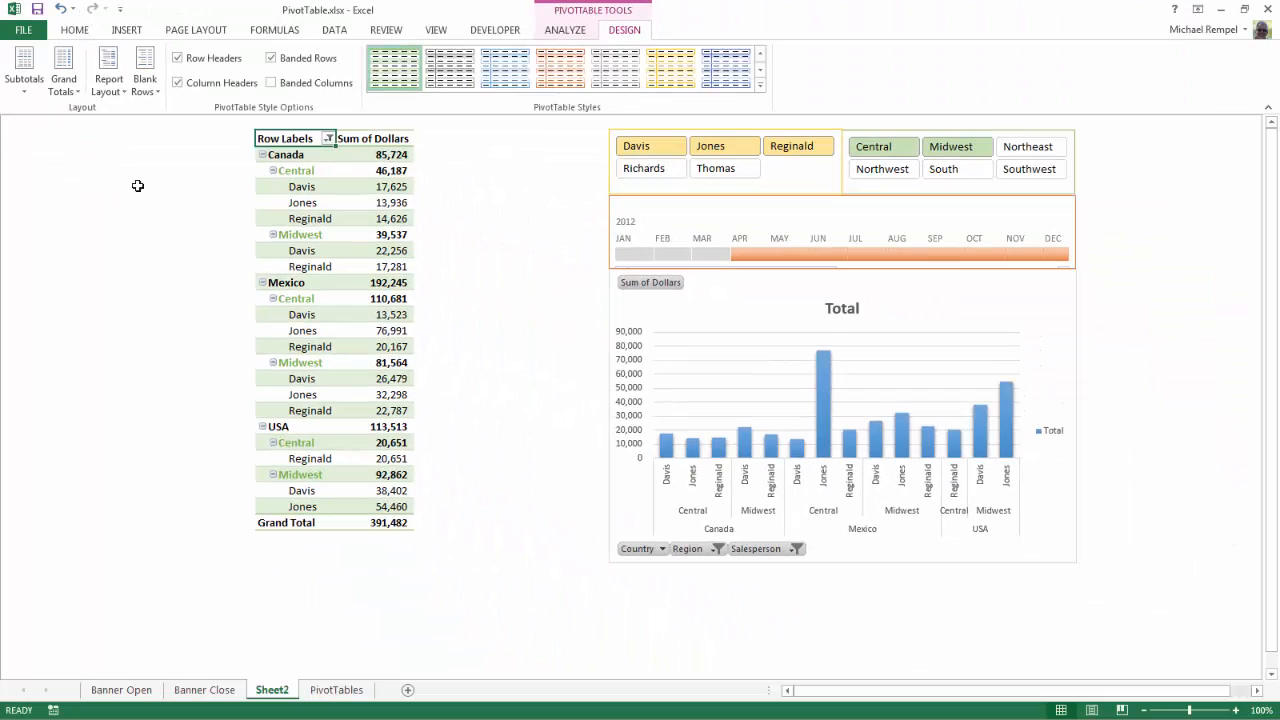
- Switch the PivotTable's report layout to Outline Form
click(125, 92)
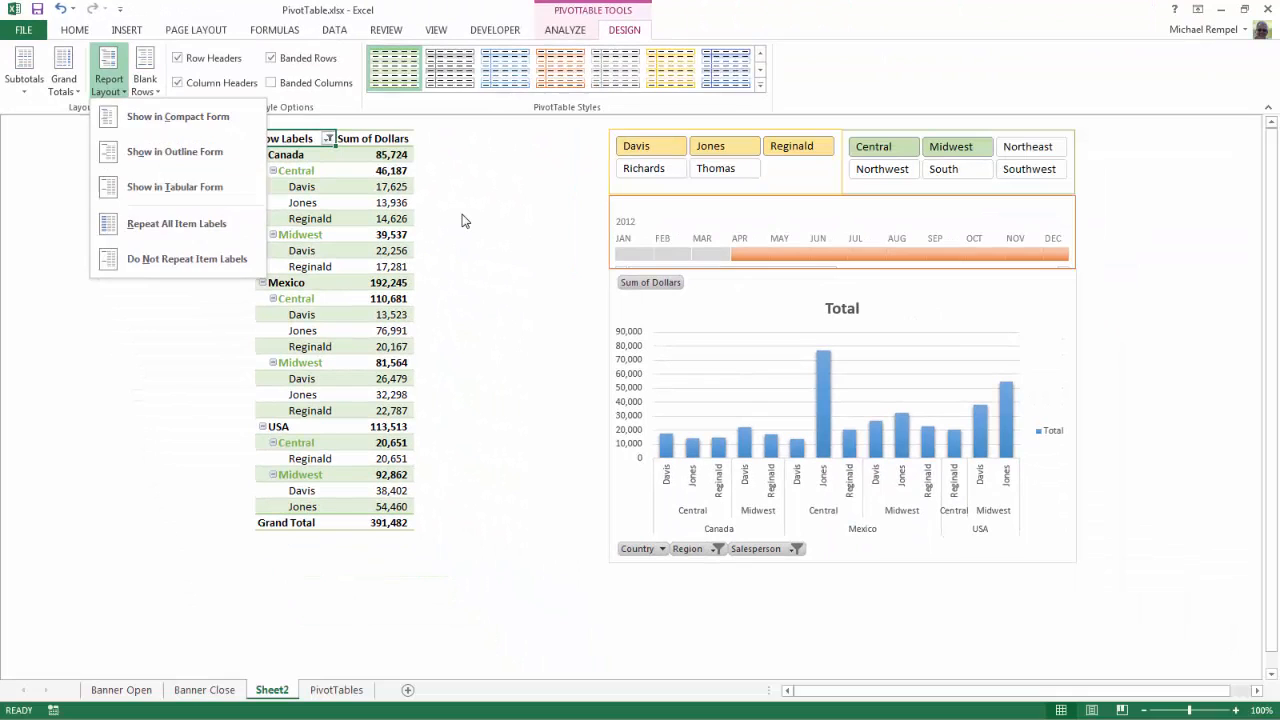
key(Escape)
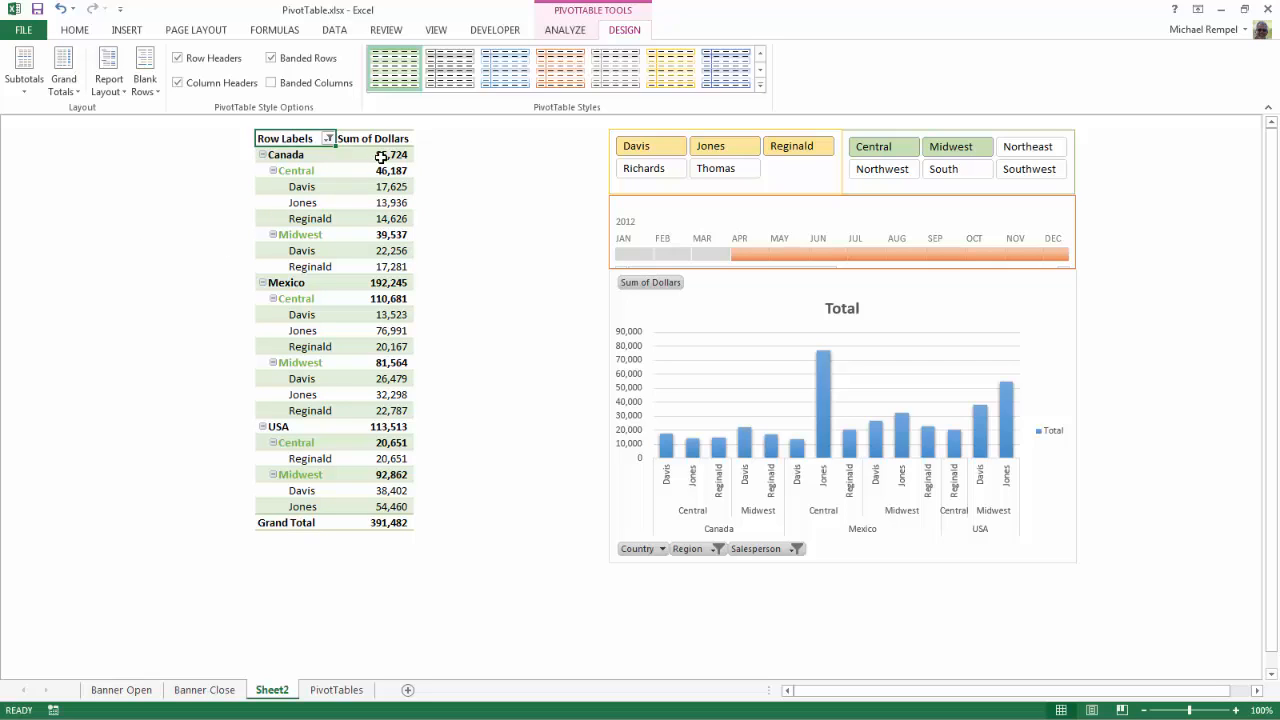
click(120, 92)
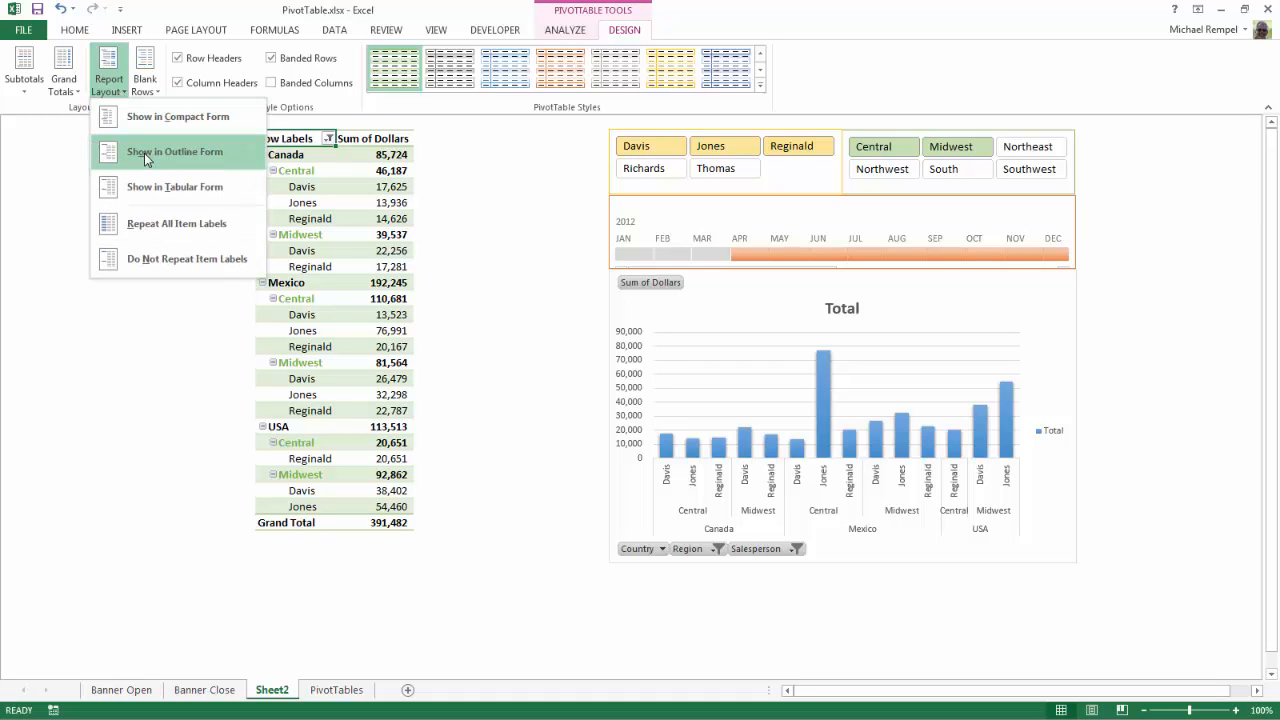
click(144, 153)
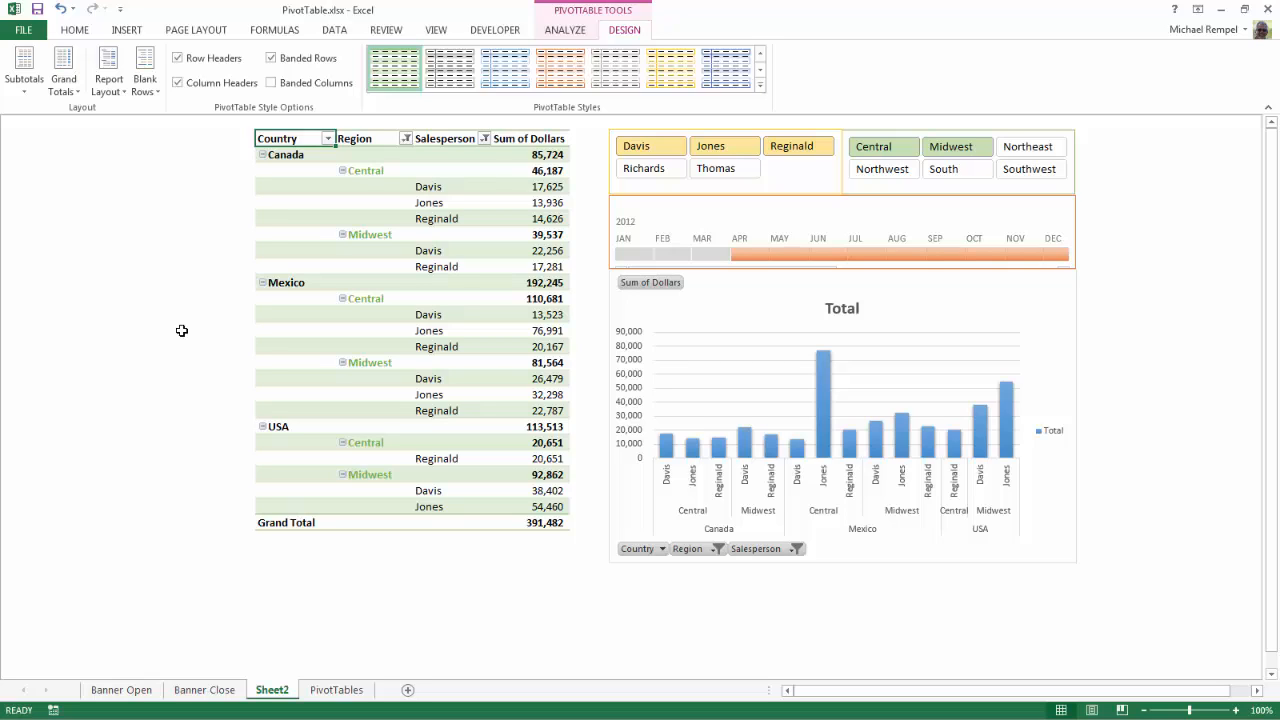
- Change the PivotTable's report layout to Tabular Form
click(123, 92)
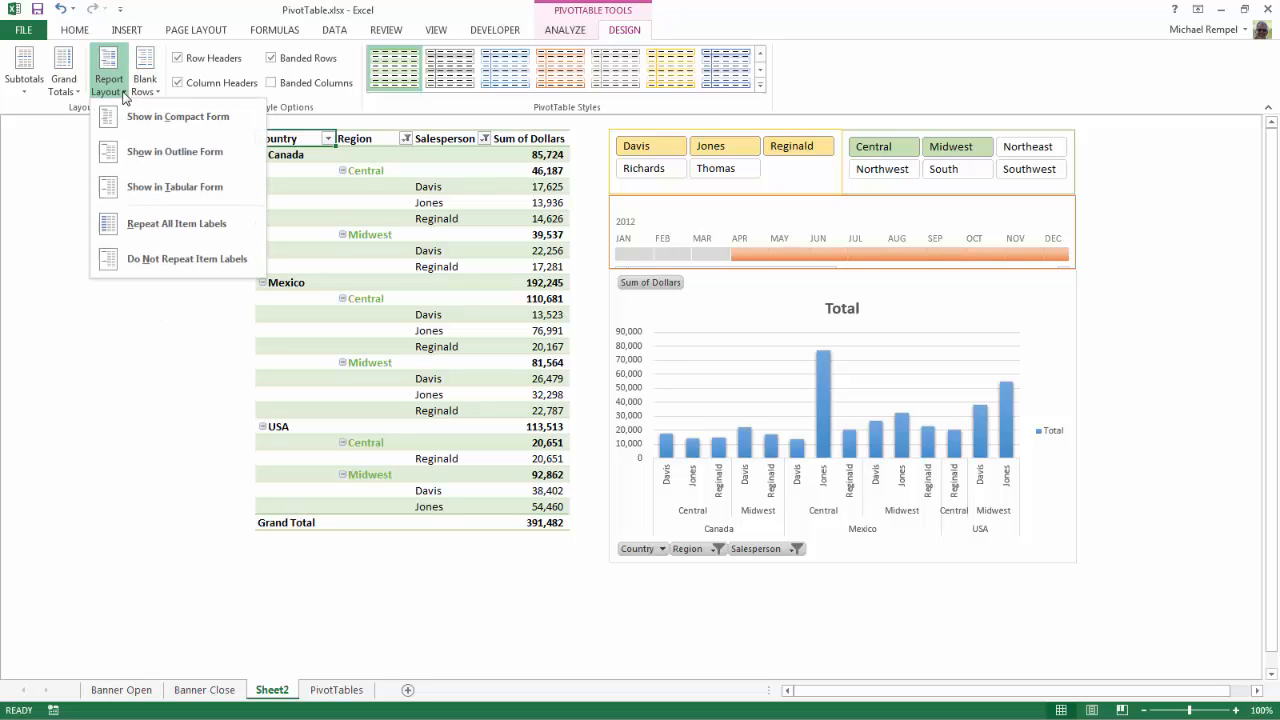
click(137, 192)
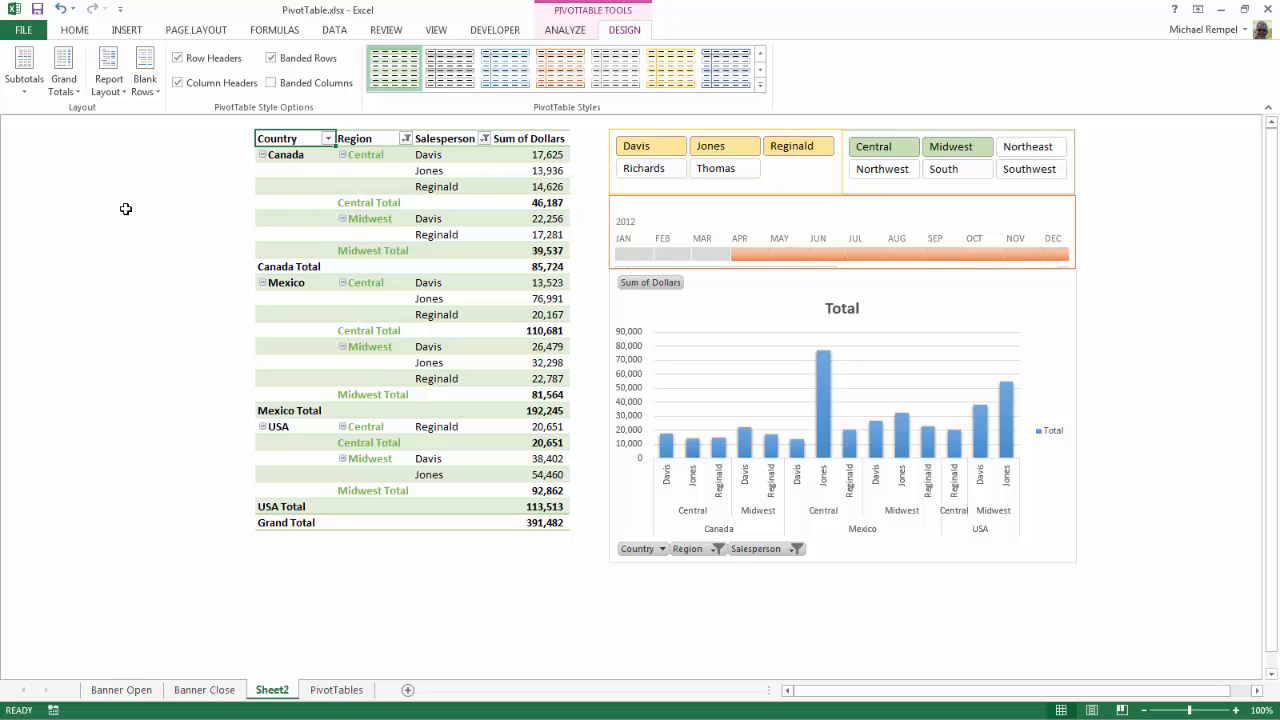
click(116, 94)
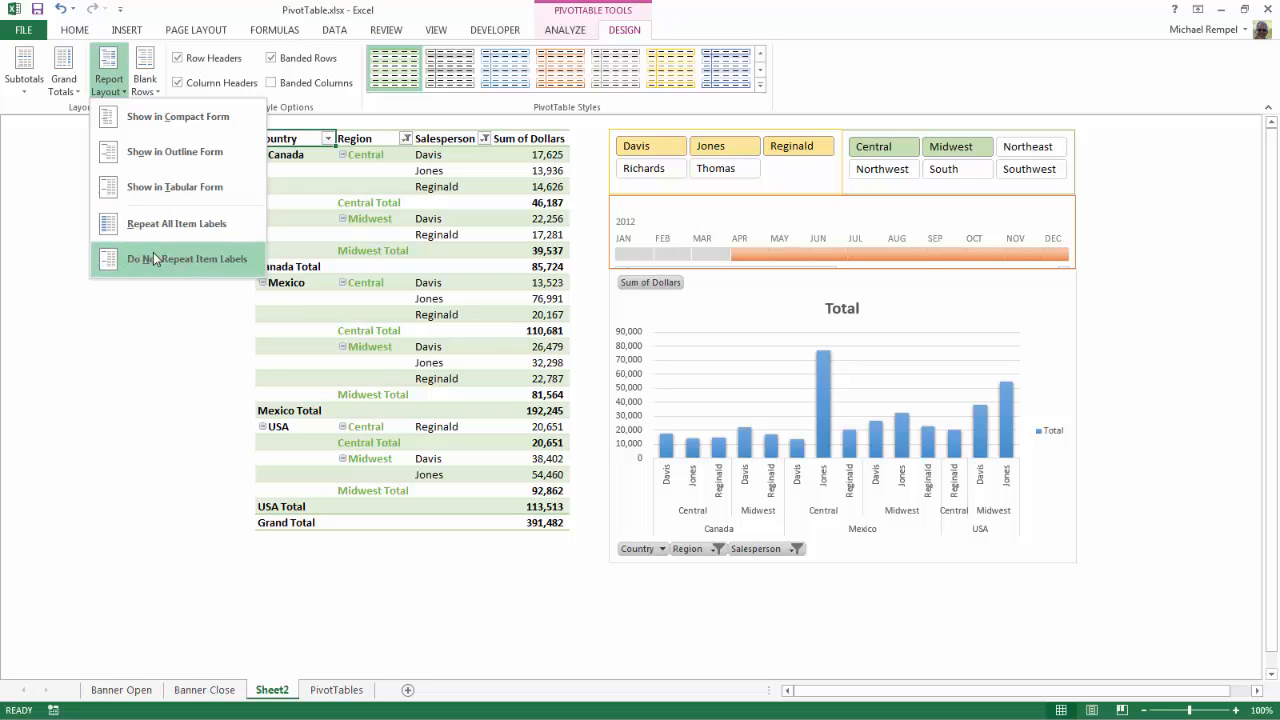
click(165, 314)
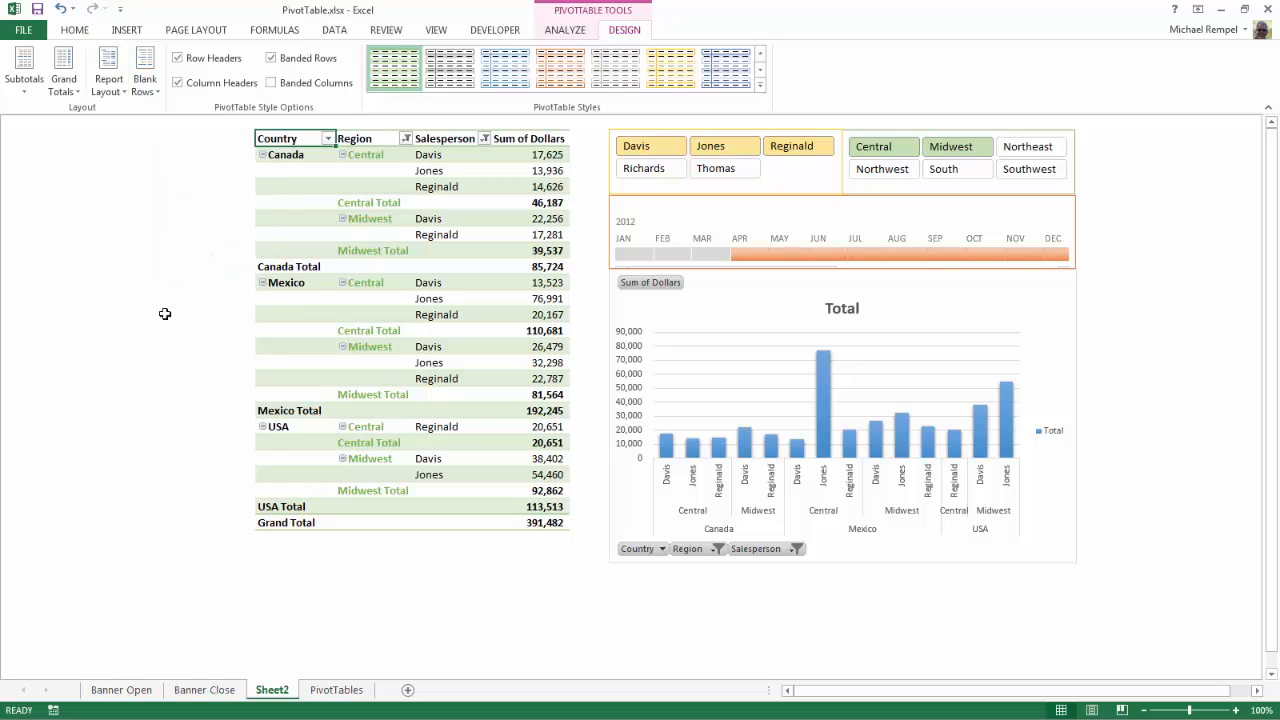
- Set the PivotTable to repeat all item labels in the Country and Region columns
click(283, 186)
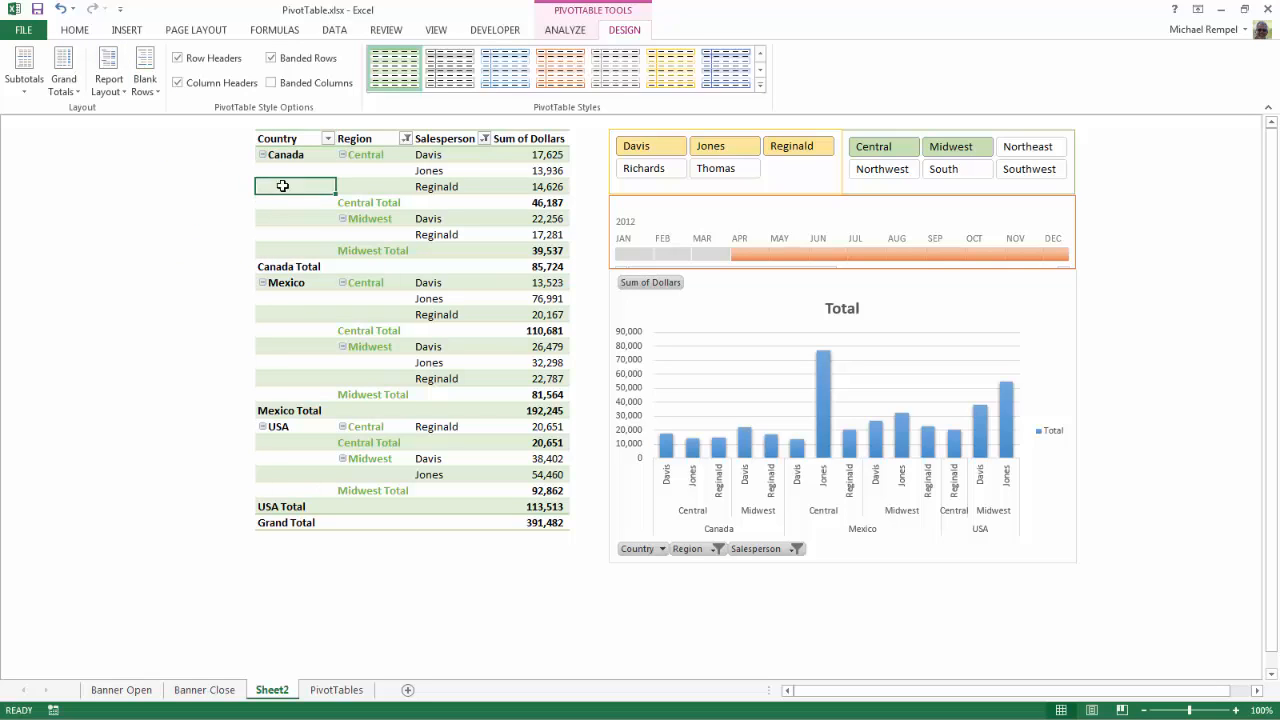
click(107, 88)
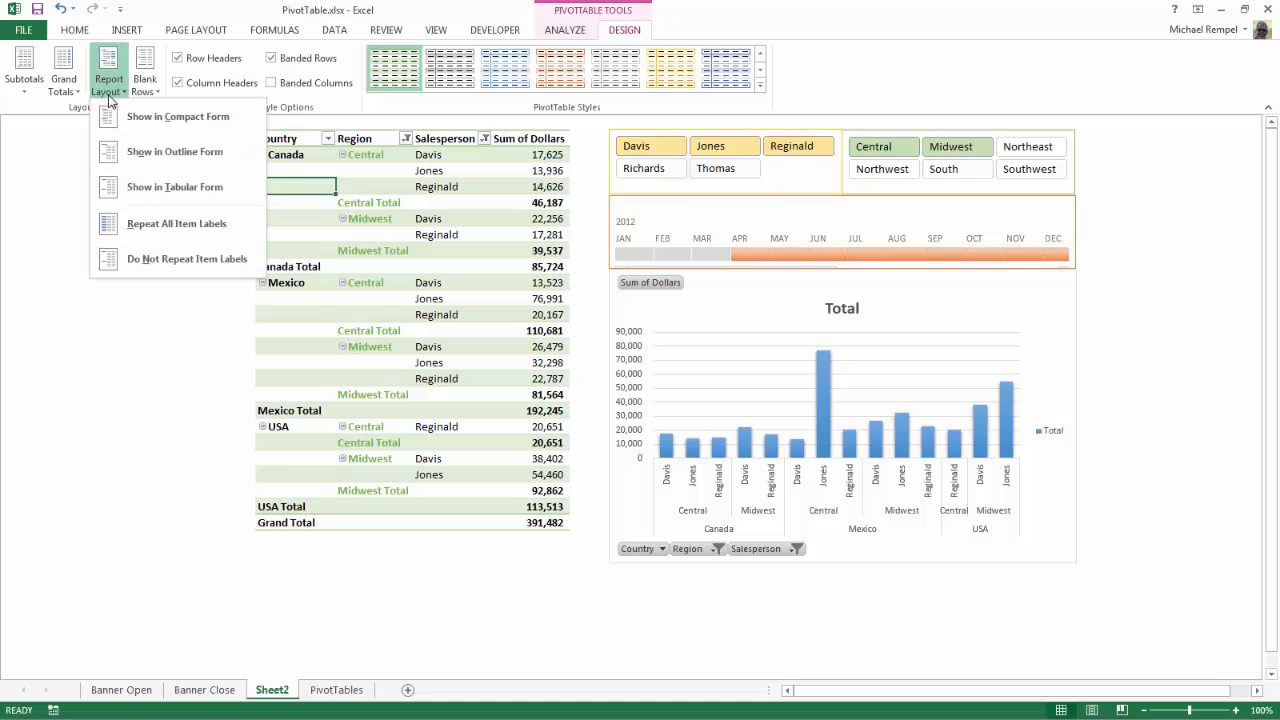
click(146, 222)
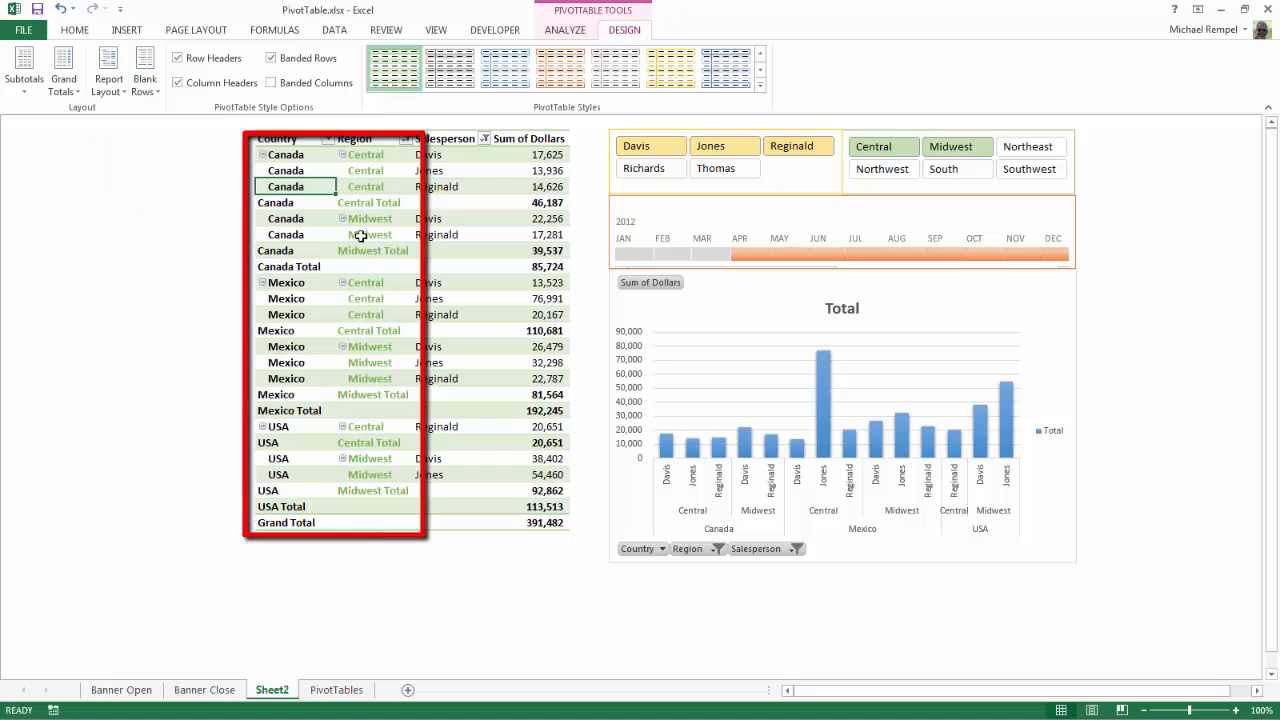
- Stop repeating the PivotTable's item labels and return its report layout to Compact Form
click(110, 84)
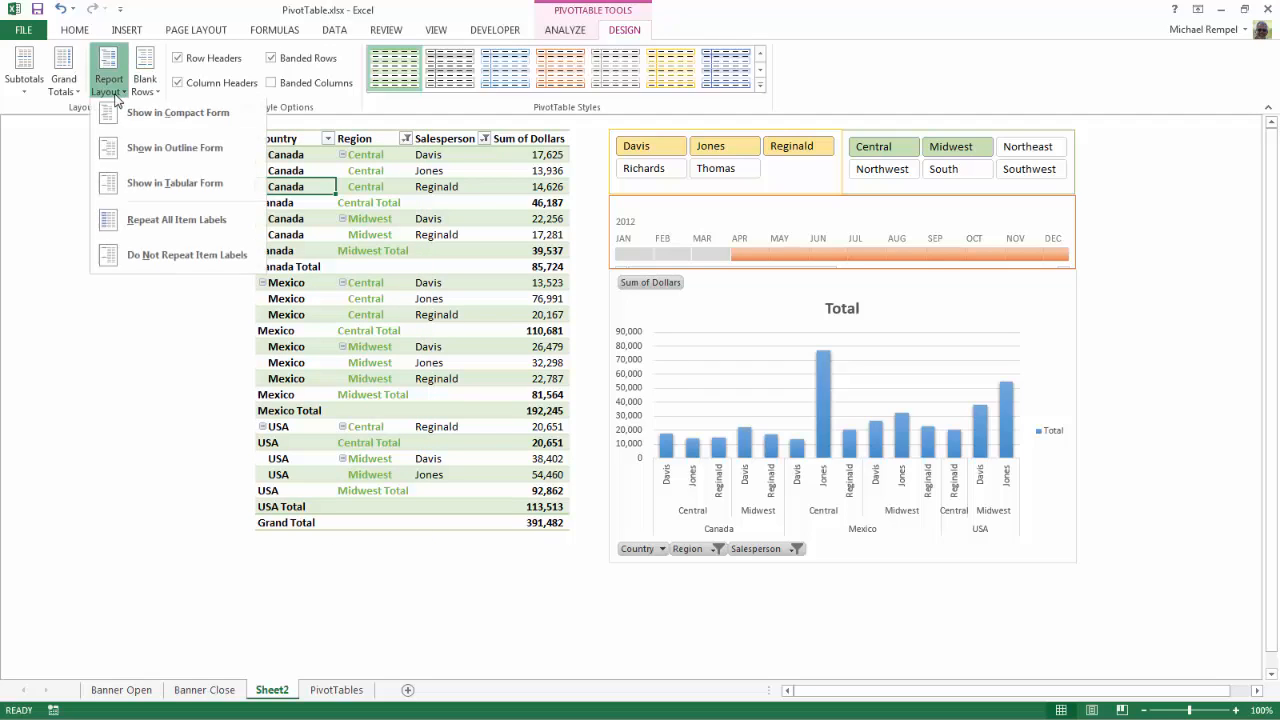
click(179, 258)
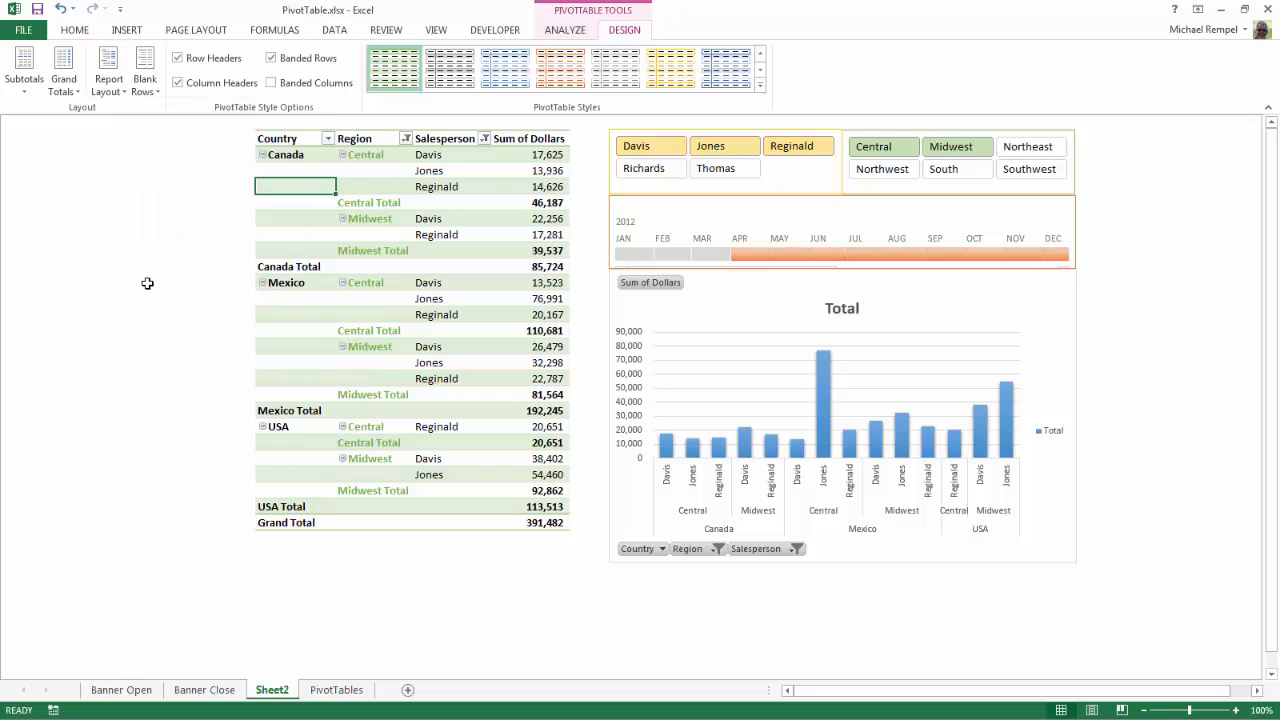
click(111, 86)
click(175, 119)
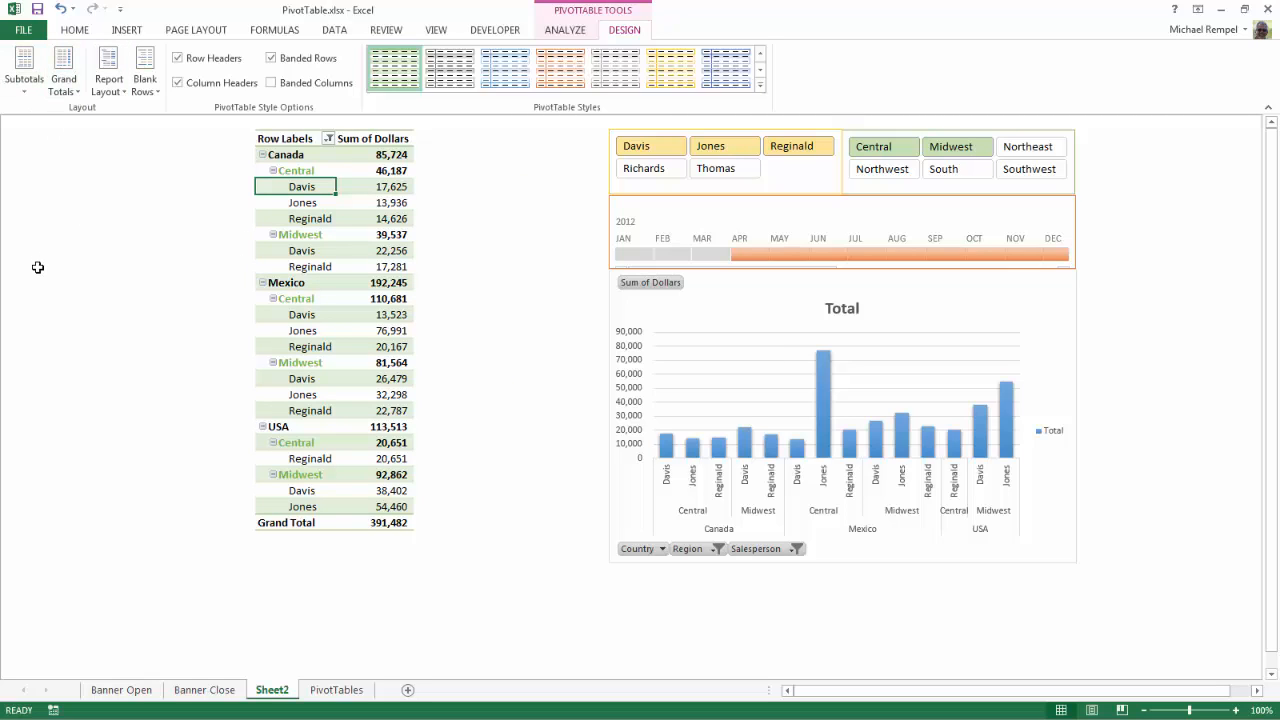
- Turn the PivotTable's grand totals off for rows and columns and switch them back on for both
click(70, 93)
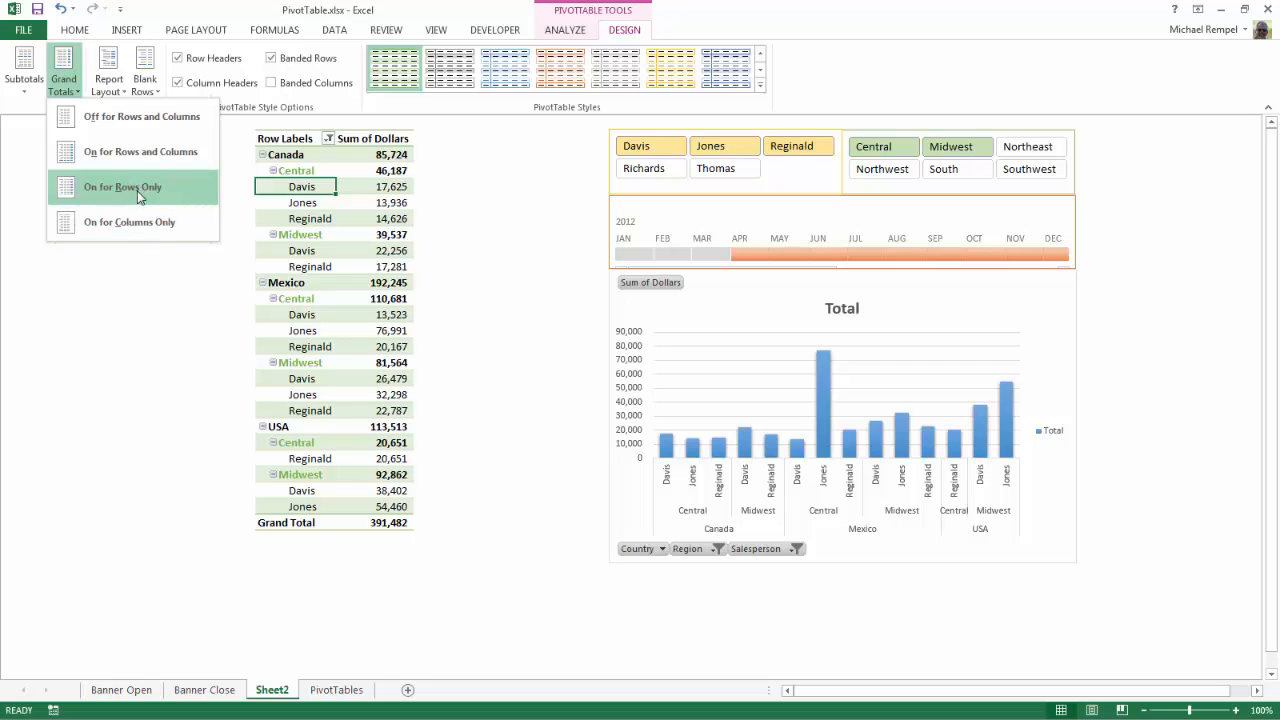
click(124, 120)
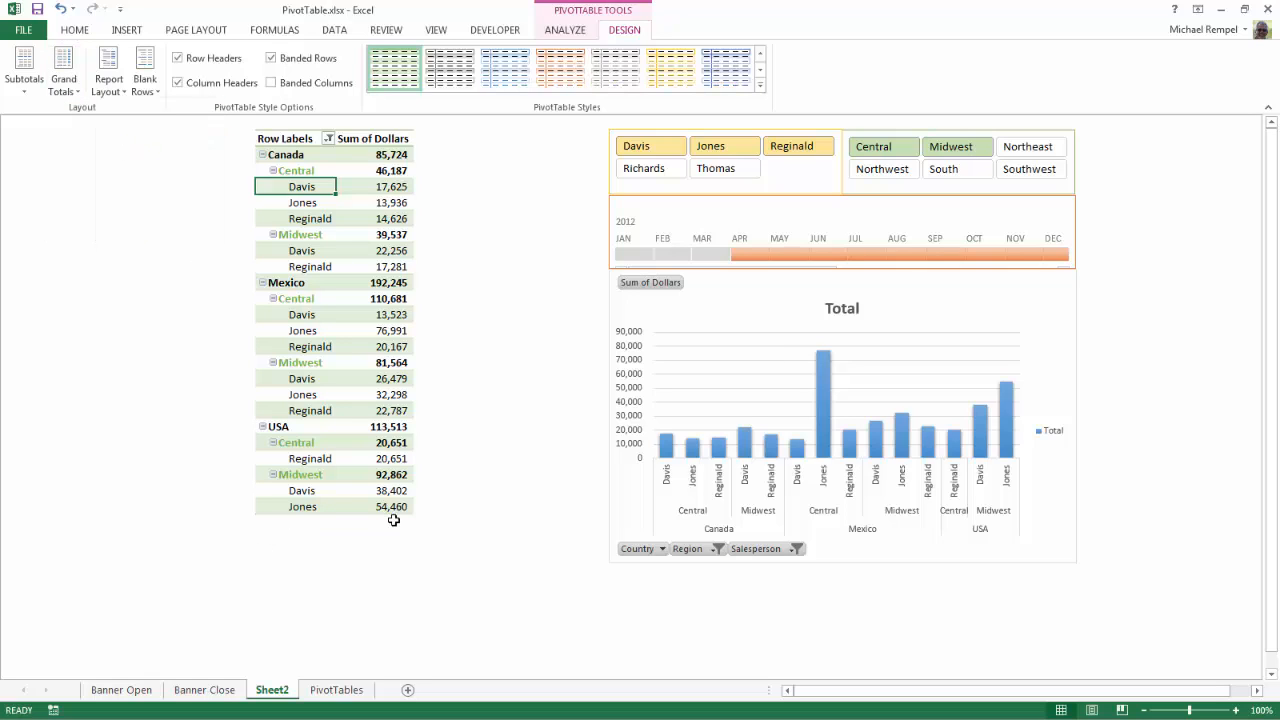
click(72, 94)
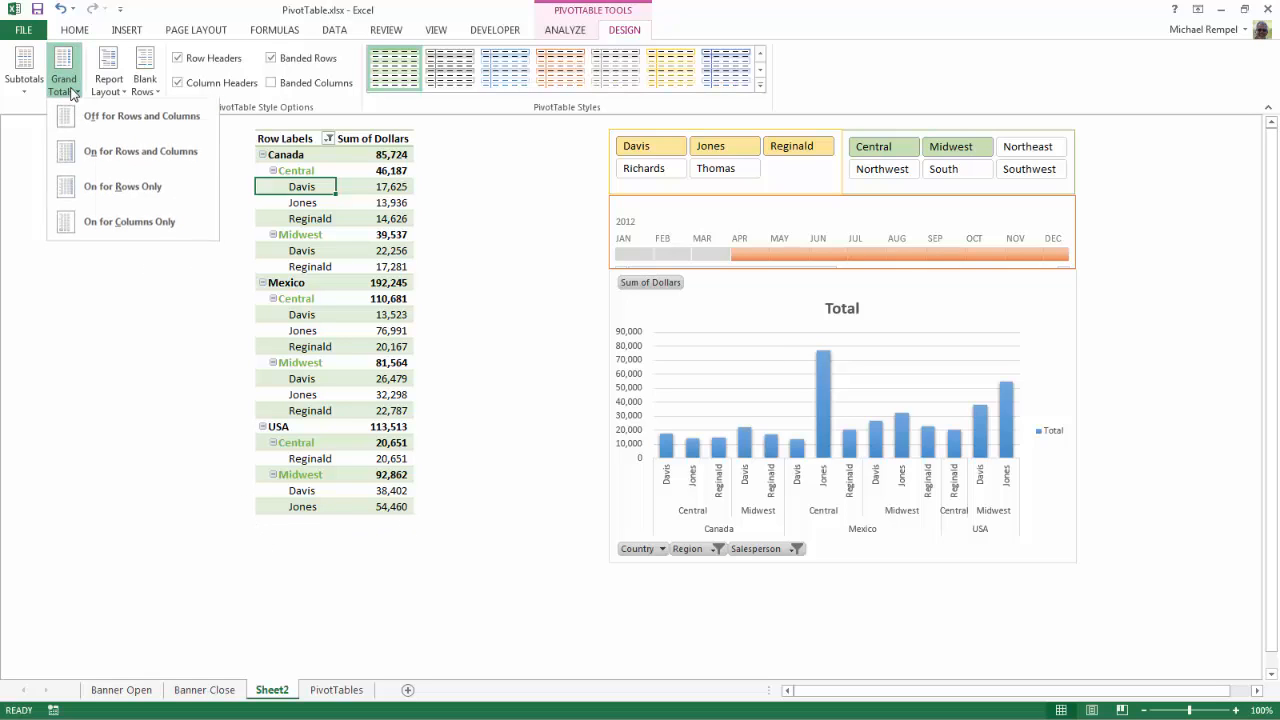
click(108, 152)
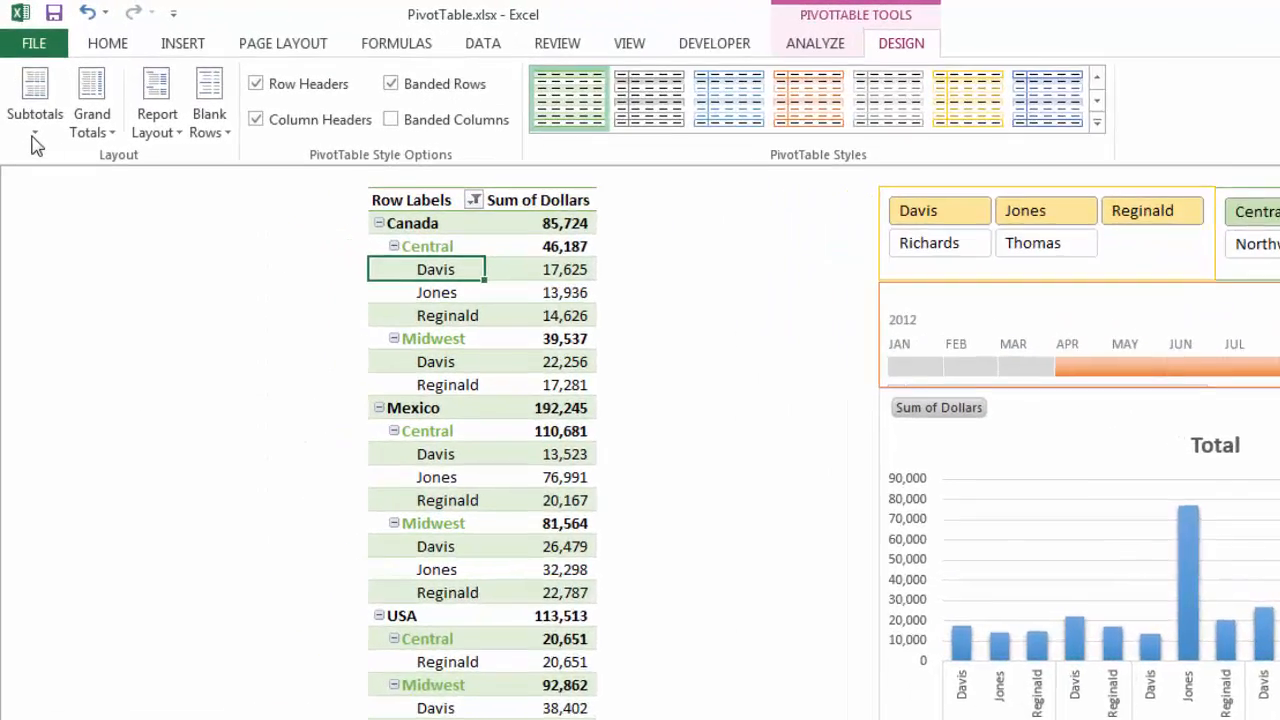
- Show all PivotTable subtotals at the bottom of each group and move them back to the top of the group
click(35, 140)
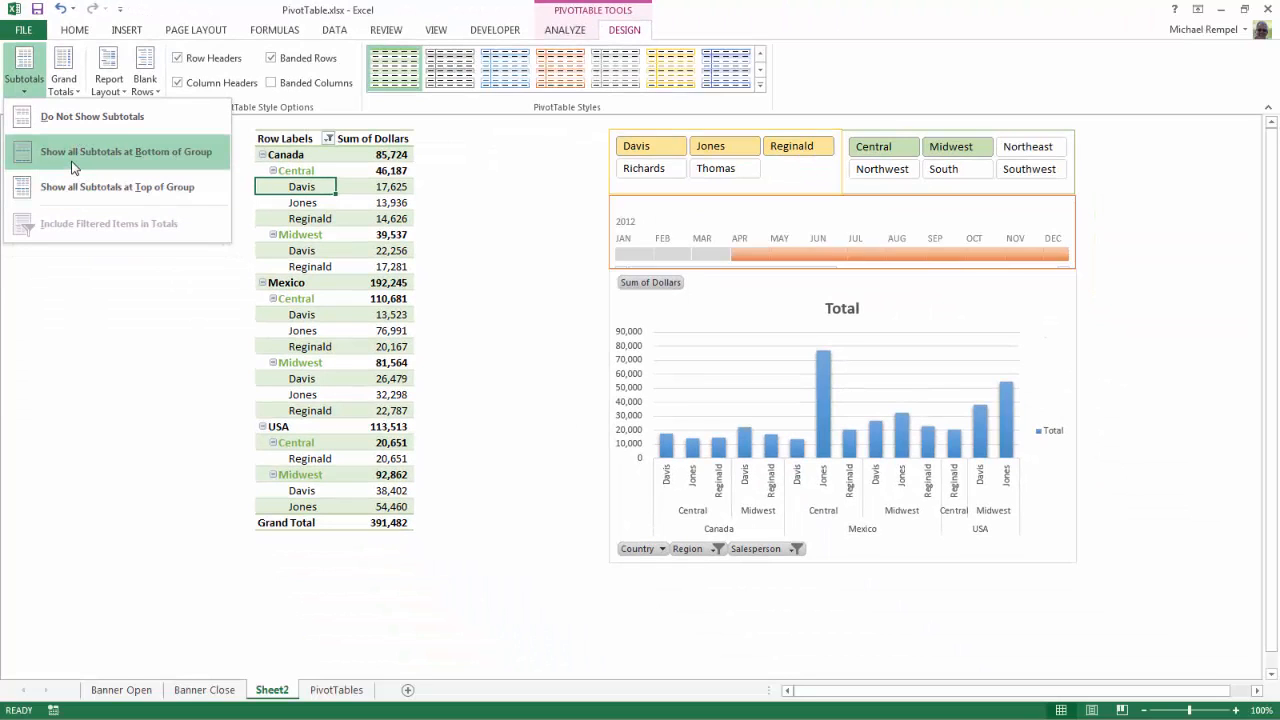
click(138, 153)
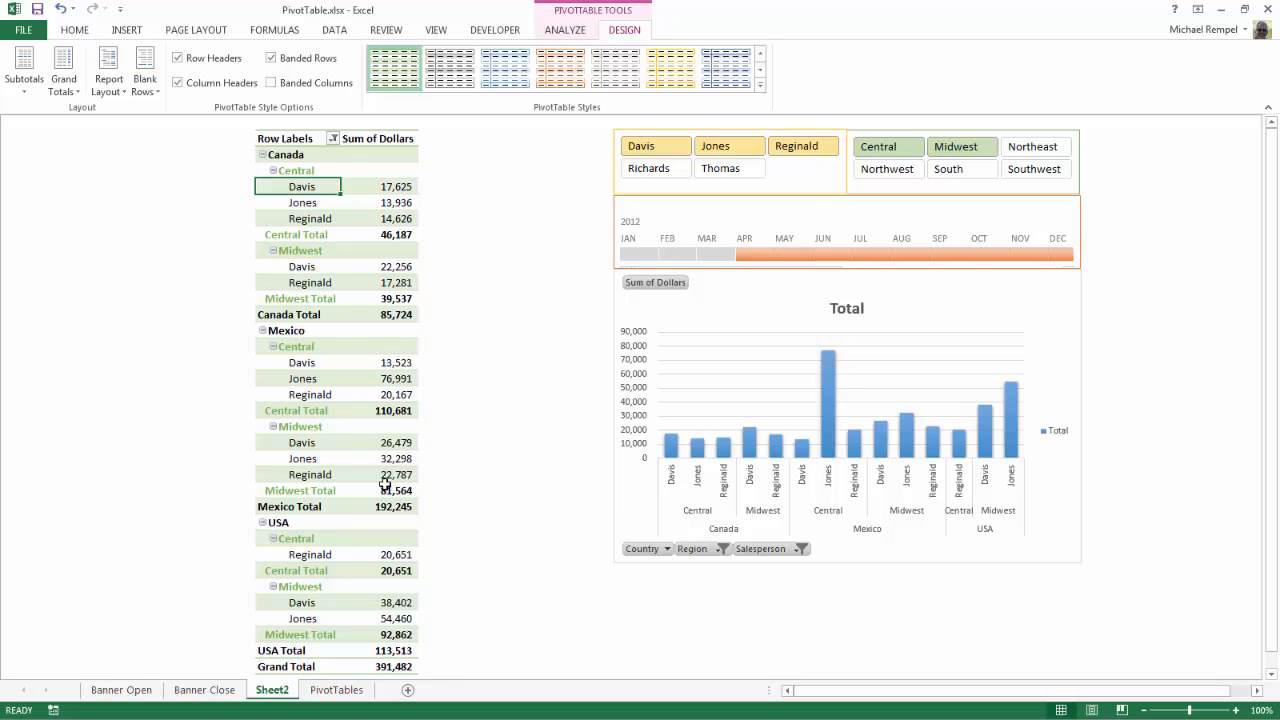
click(30, 95)
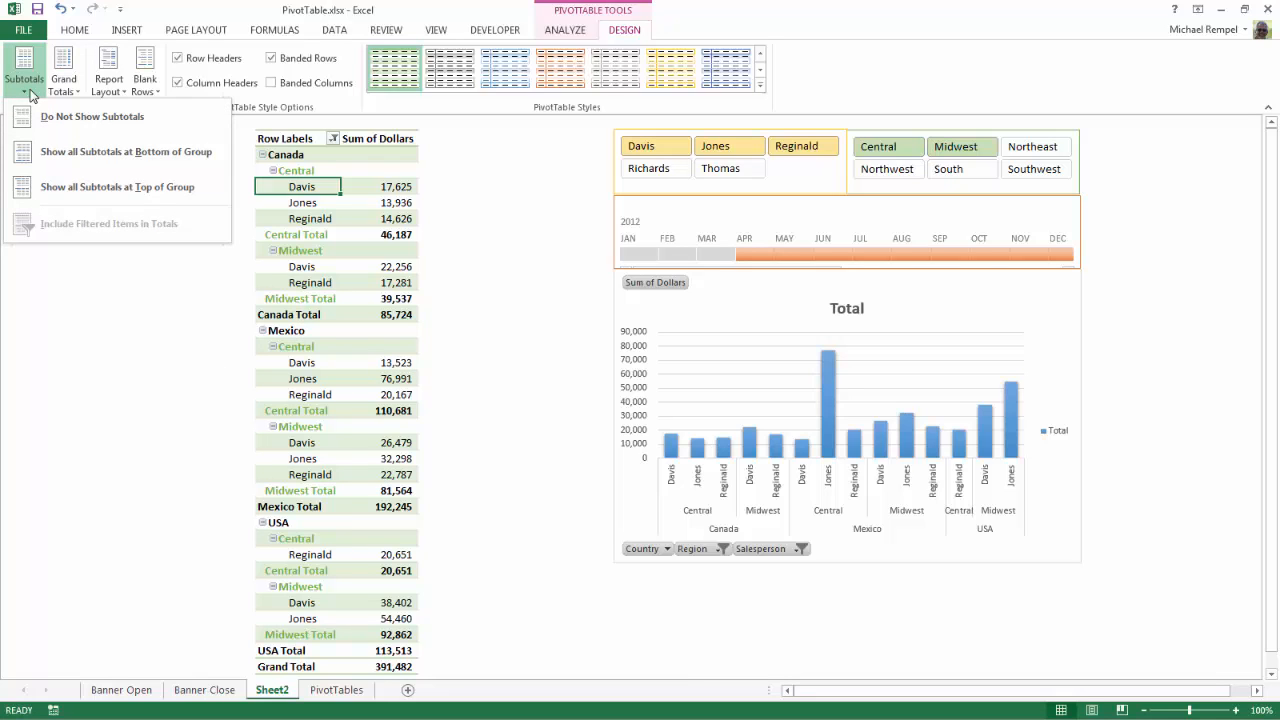
click(99, 188)
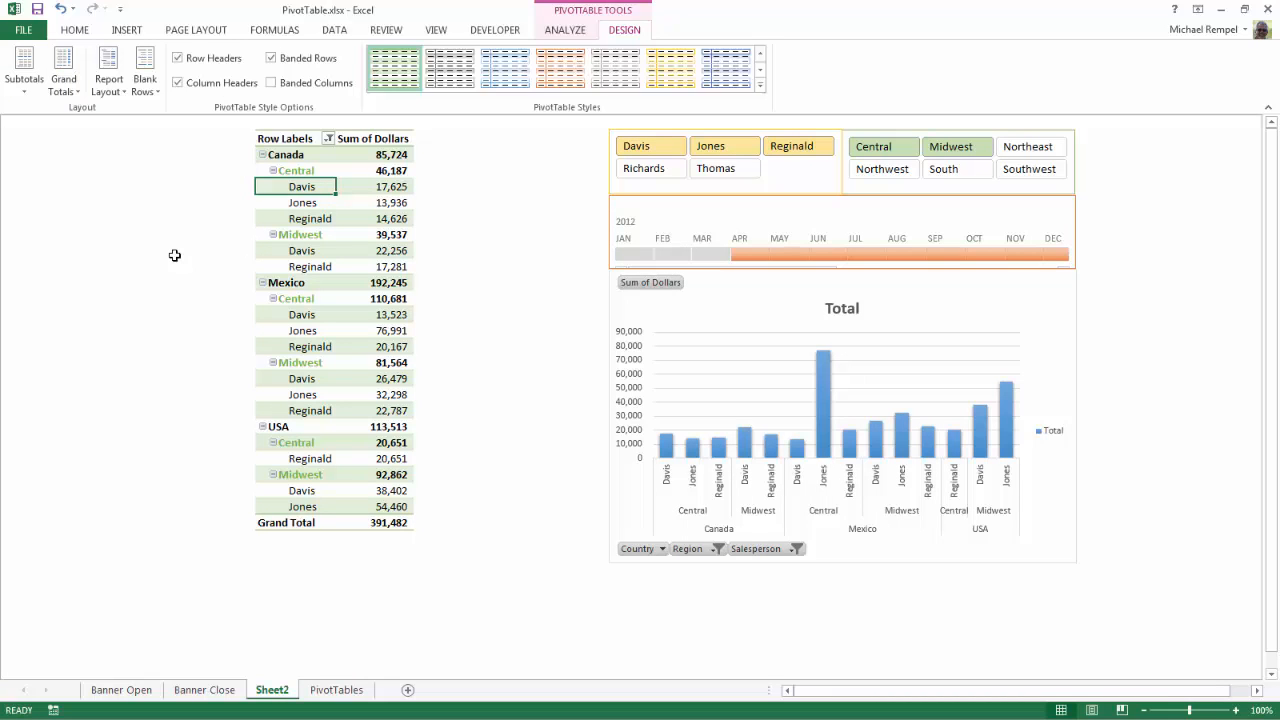
- Hide the PivotTable's subtotals and switch its report layout to Outline Form
click(30, 88)
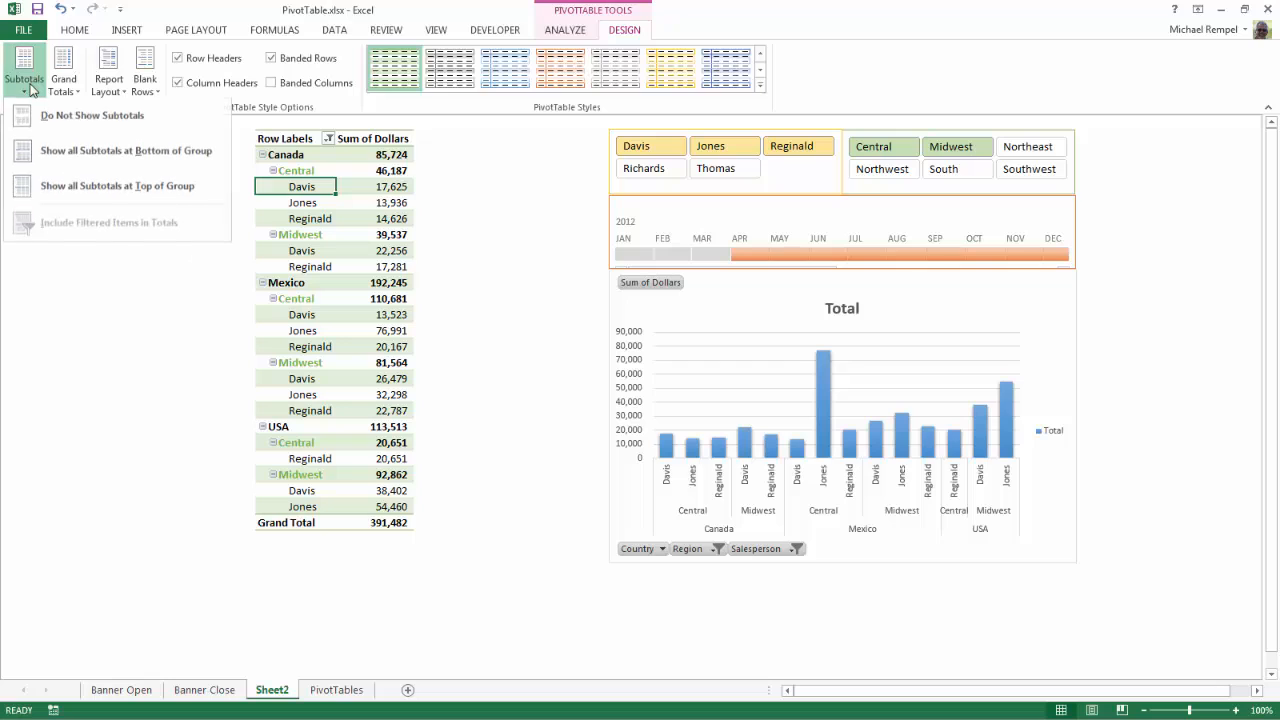
click(84, 119)
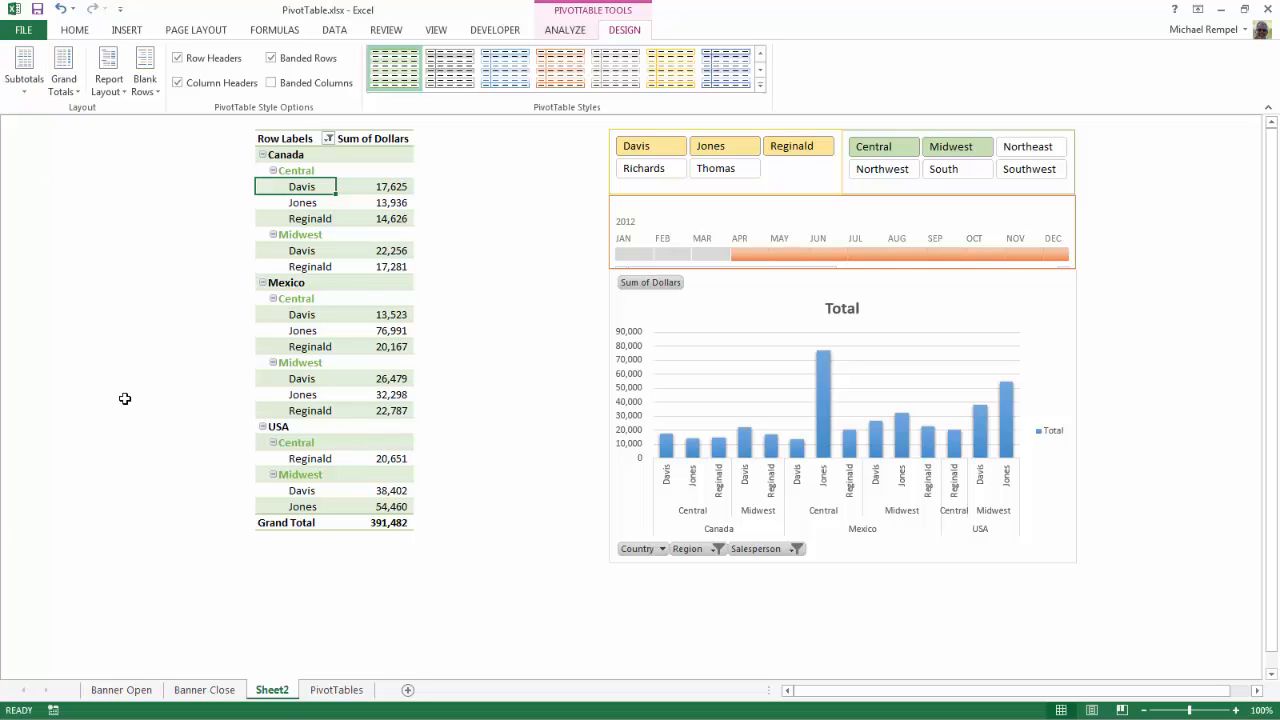
click(109, 80)
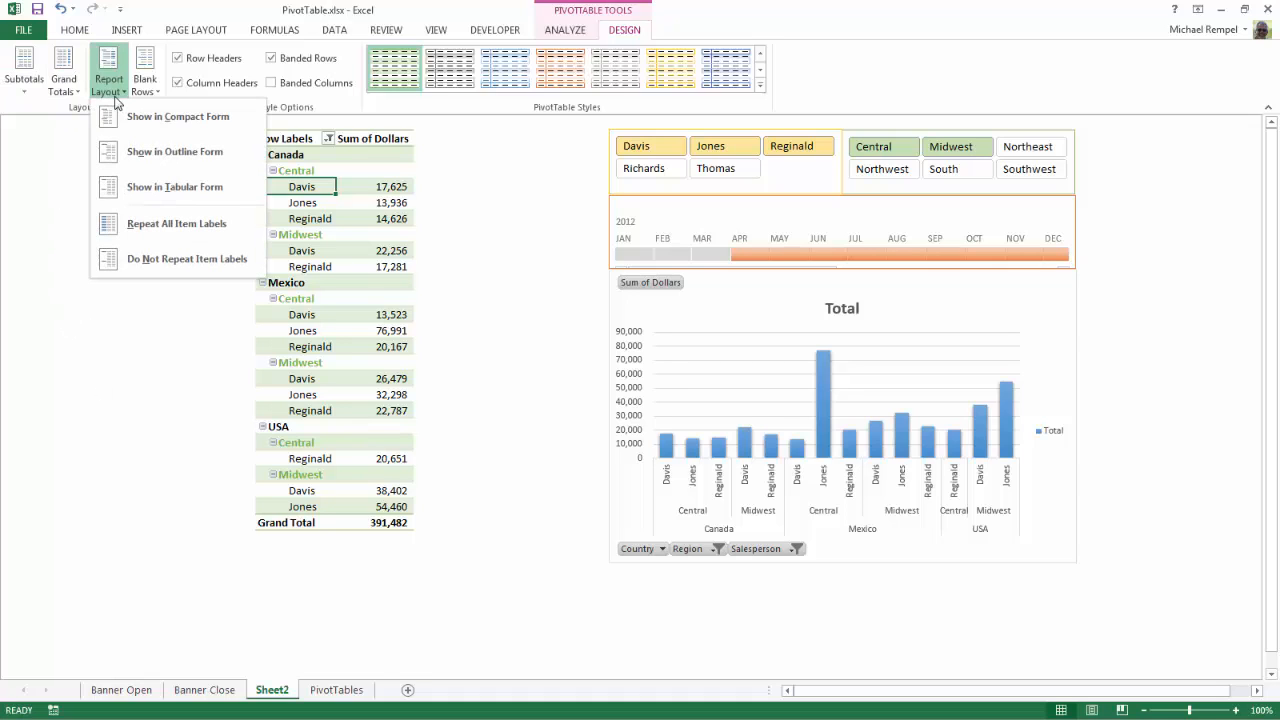
click(161, 154)
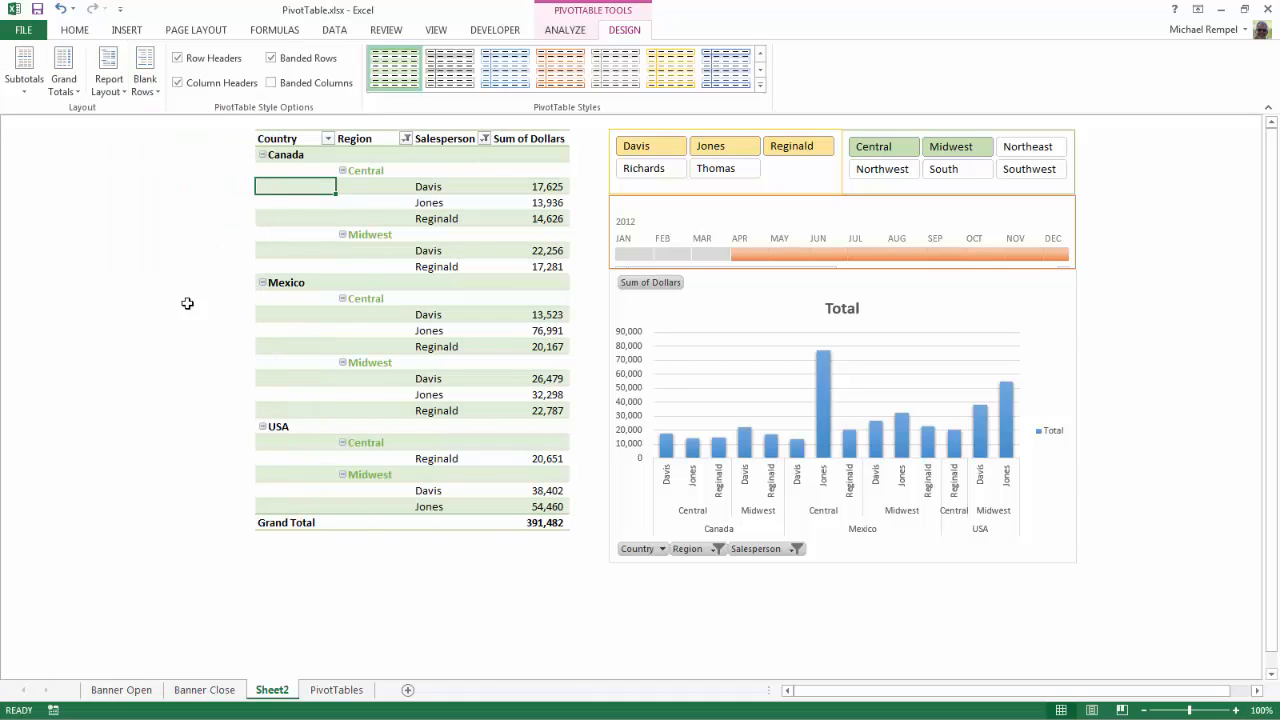
- In the Outline Form report, display all subtotals at the bottom of each group and return them to the top of the group
click(25, 82)
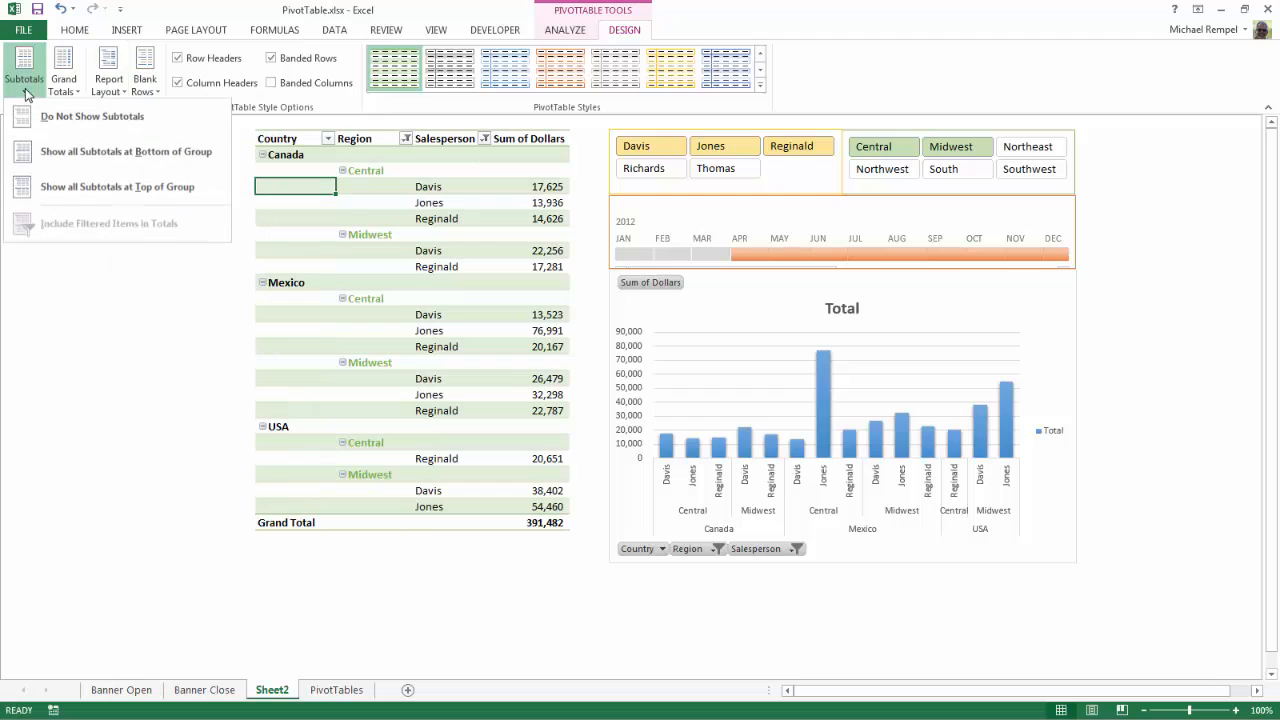
click(57, 152)
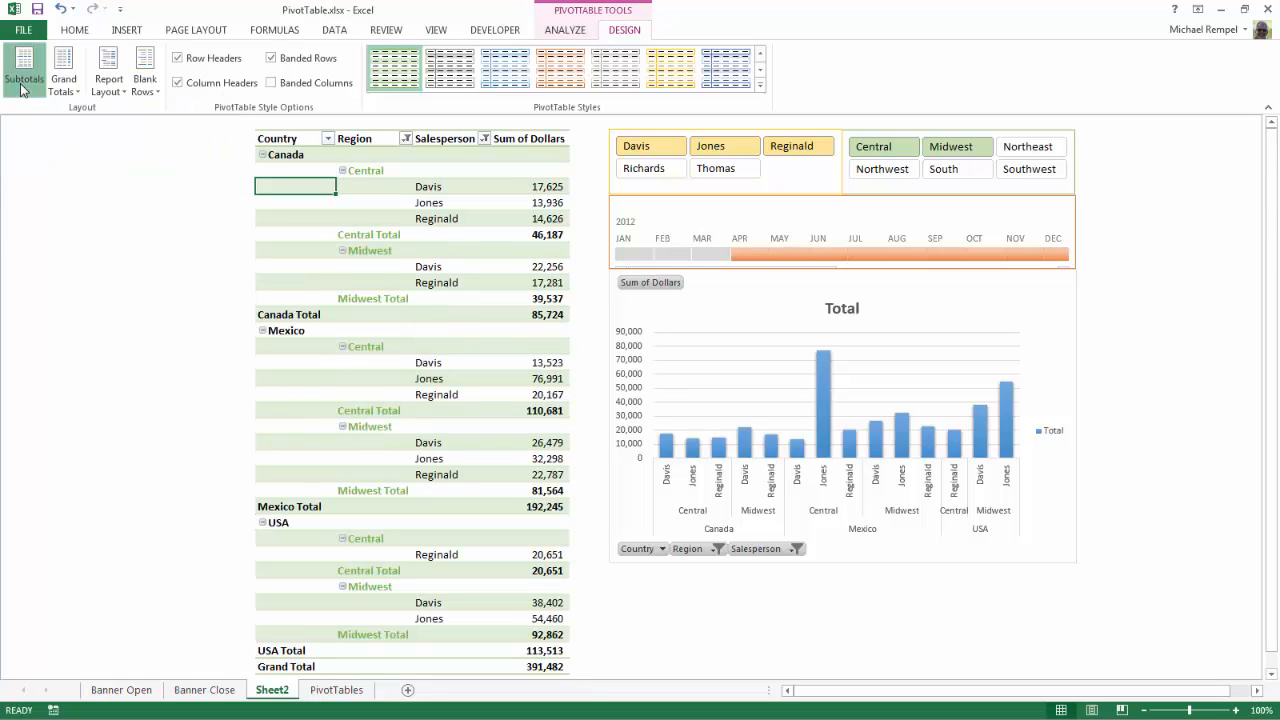
click(22, 88)
click(67, 187)
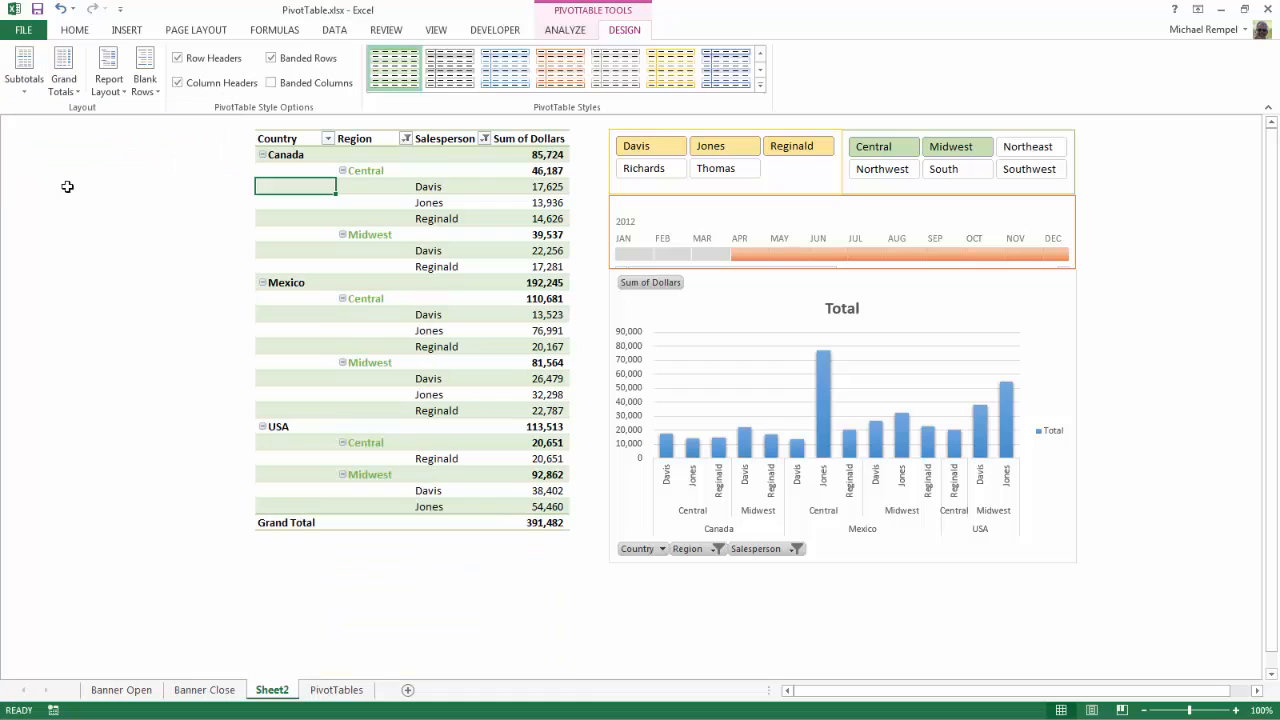
- Switch the PivotTable's report layout to Tabular Form and set it to show no subtotals
click(109, 82)
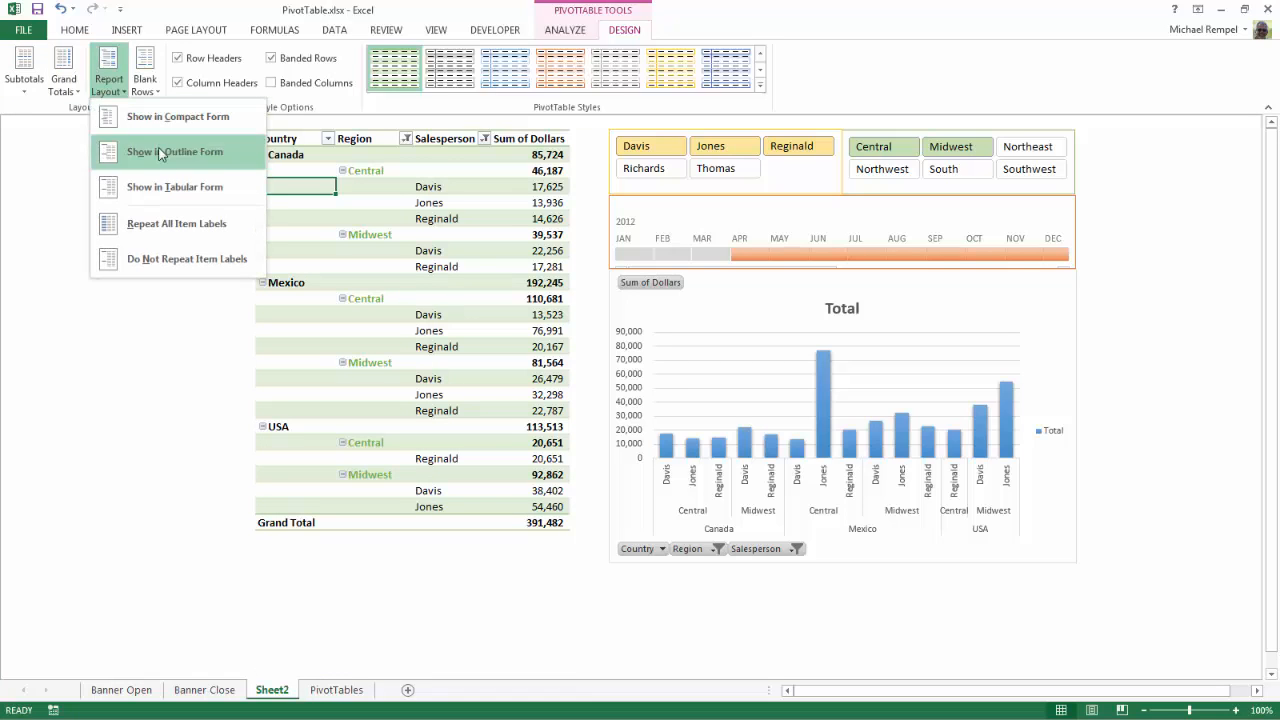
click(170, 188)
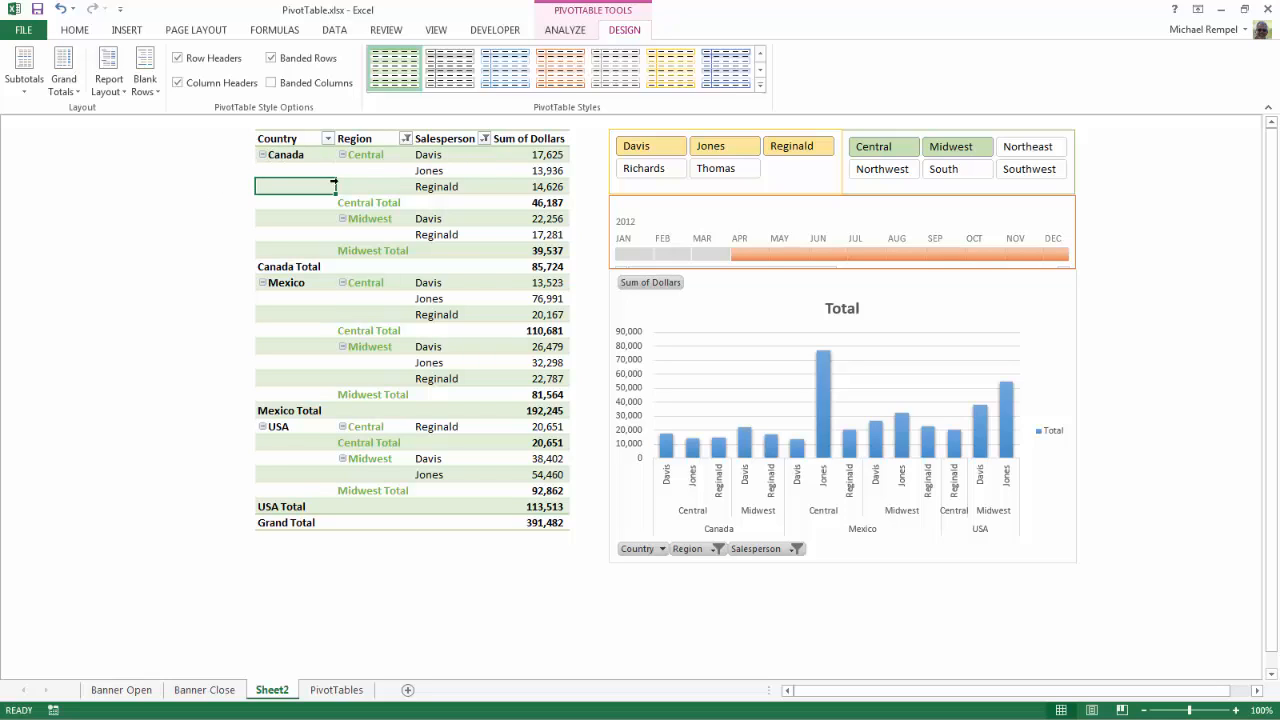
click(110, 86)
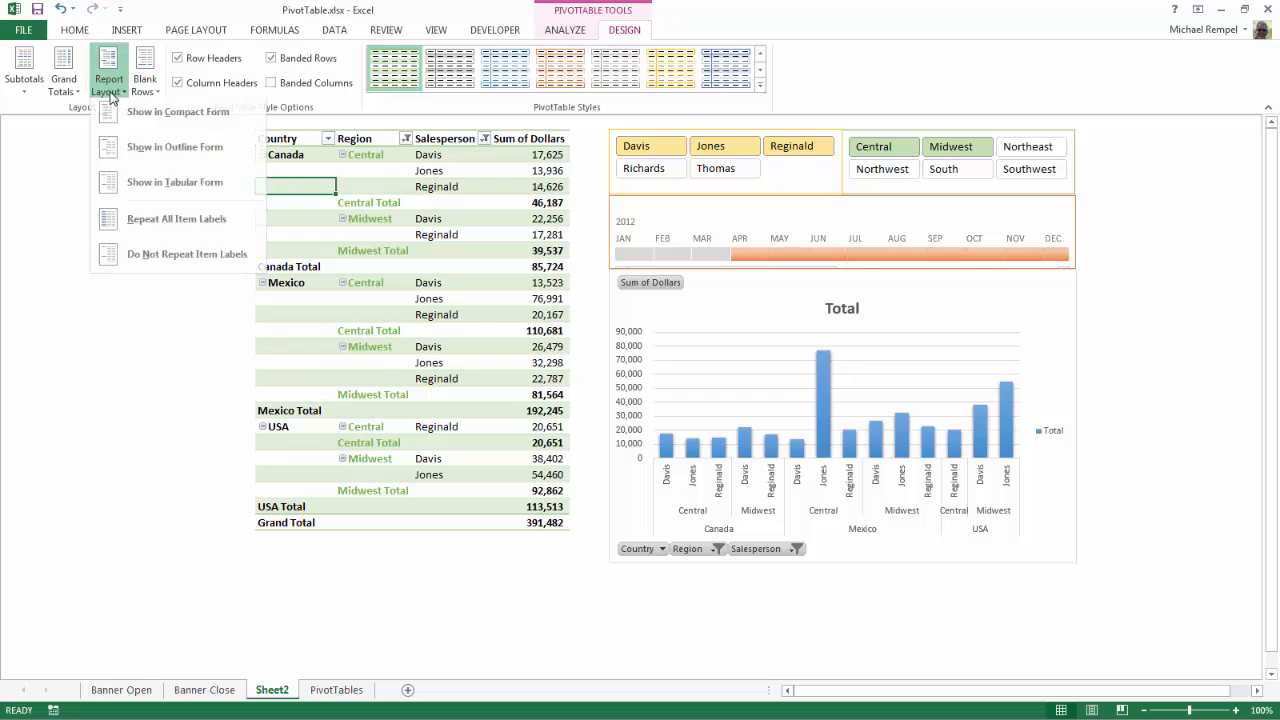
click(146, 188)
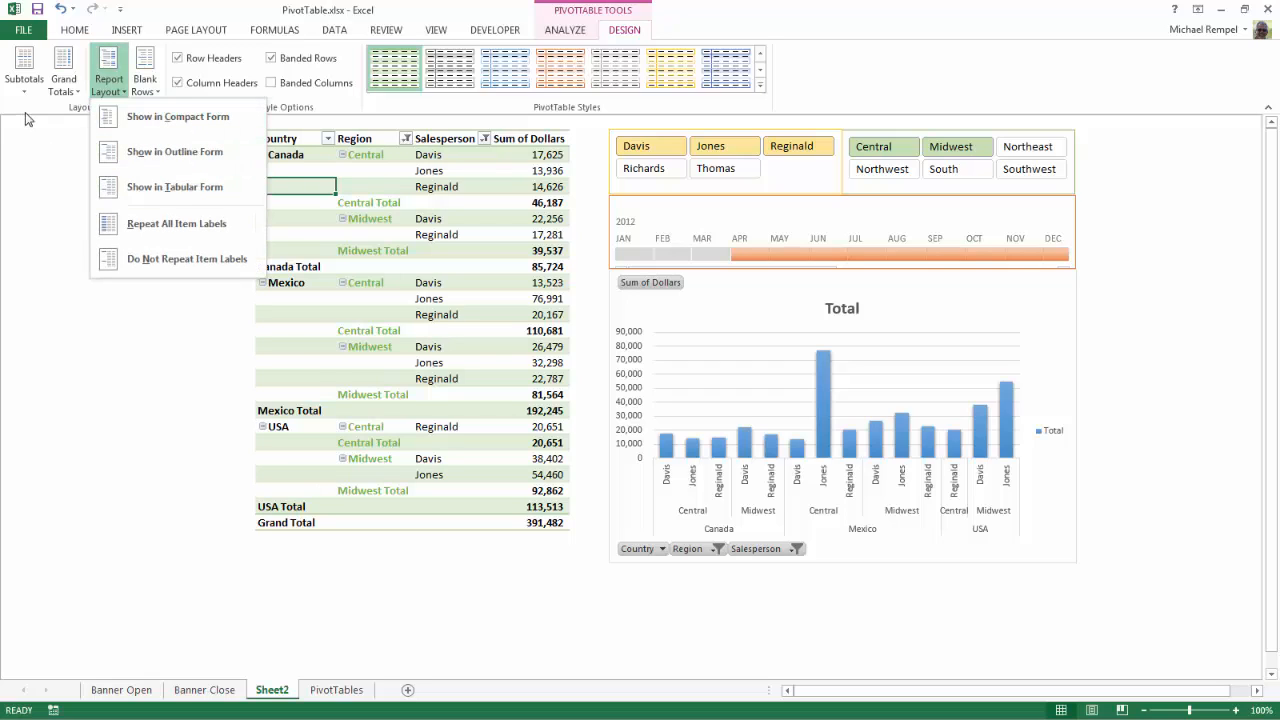
click(25, 95)
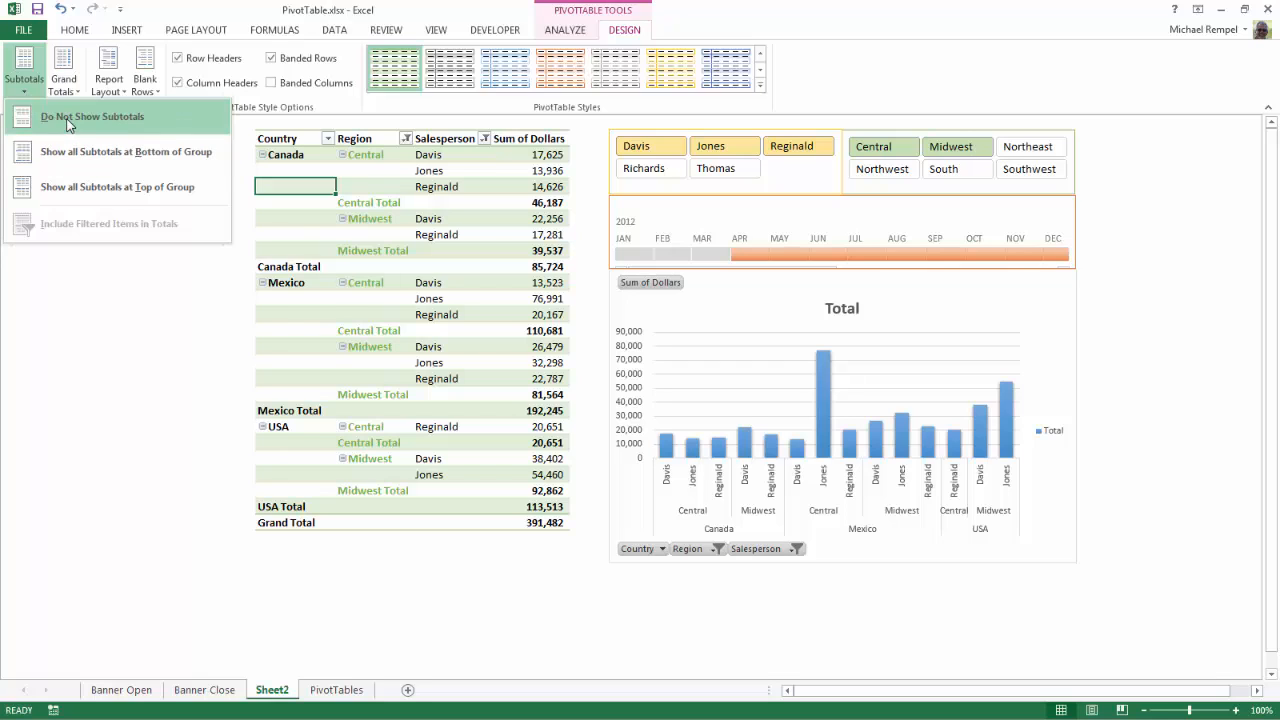
click(66, 117)
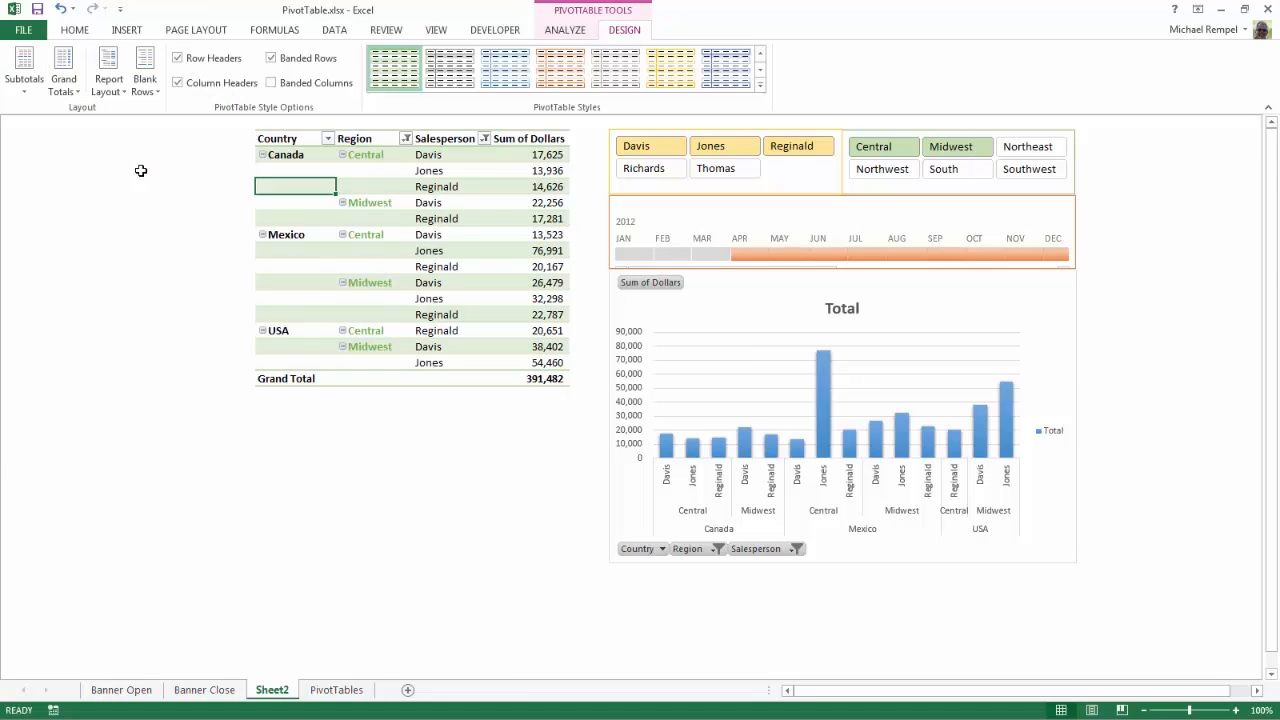
- Insert a blank line after each item in the PivotTable, and remove those blank lines again
click(150, 95)
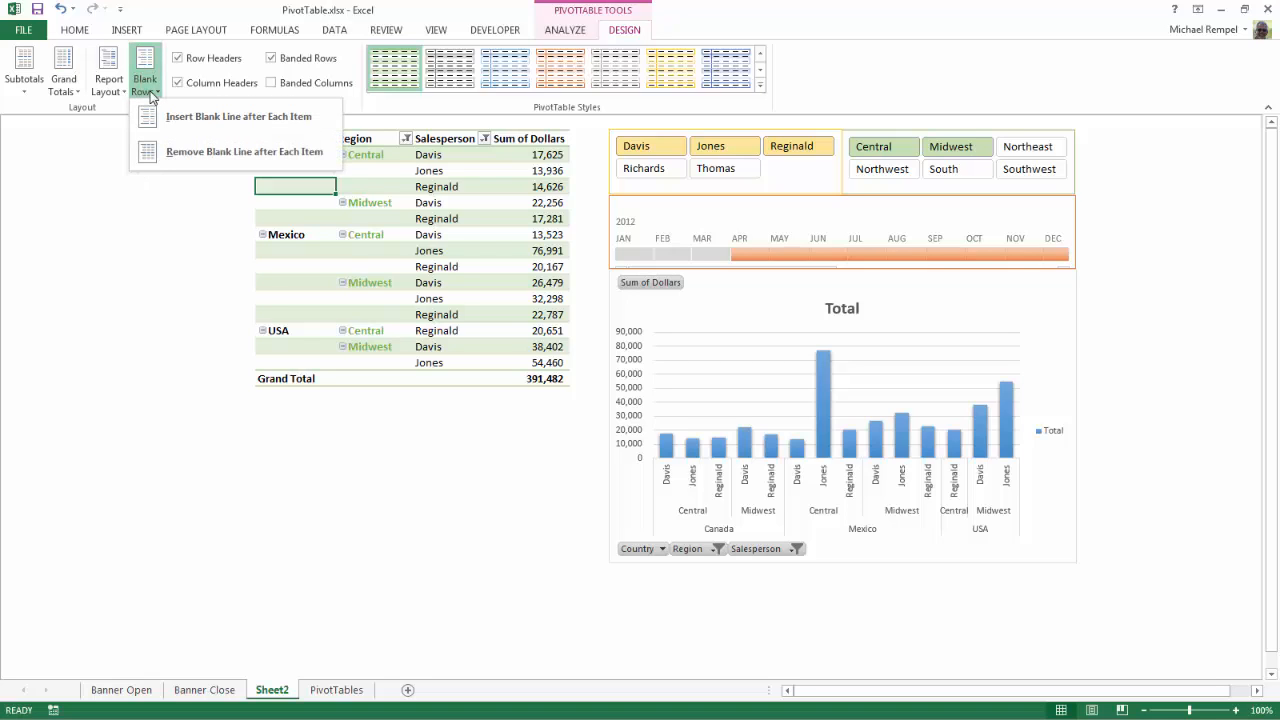
click(184, 126)
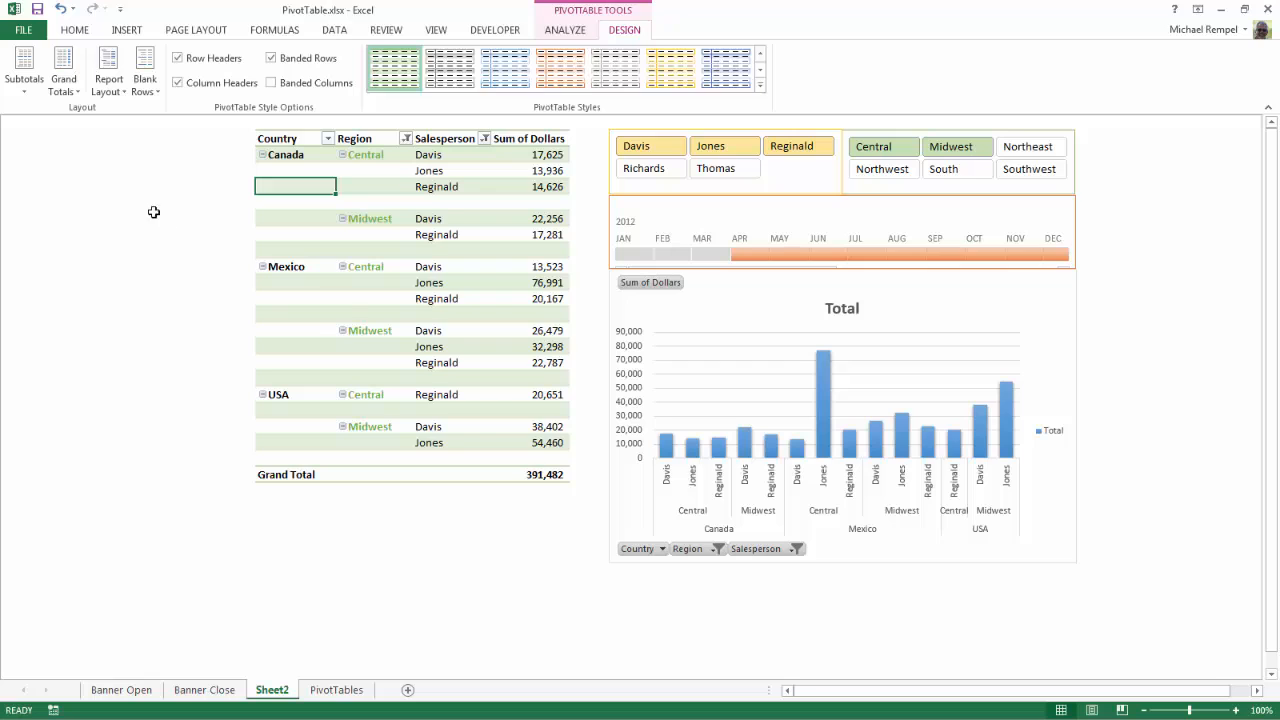
click(142, 88)
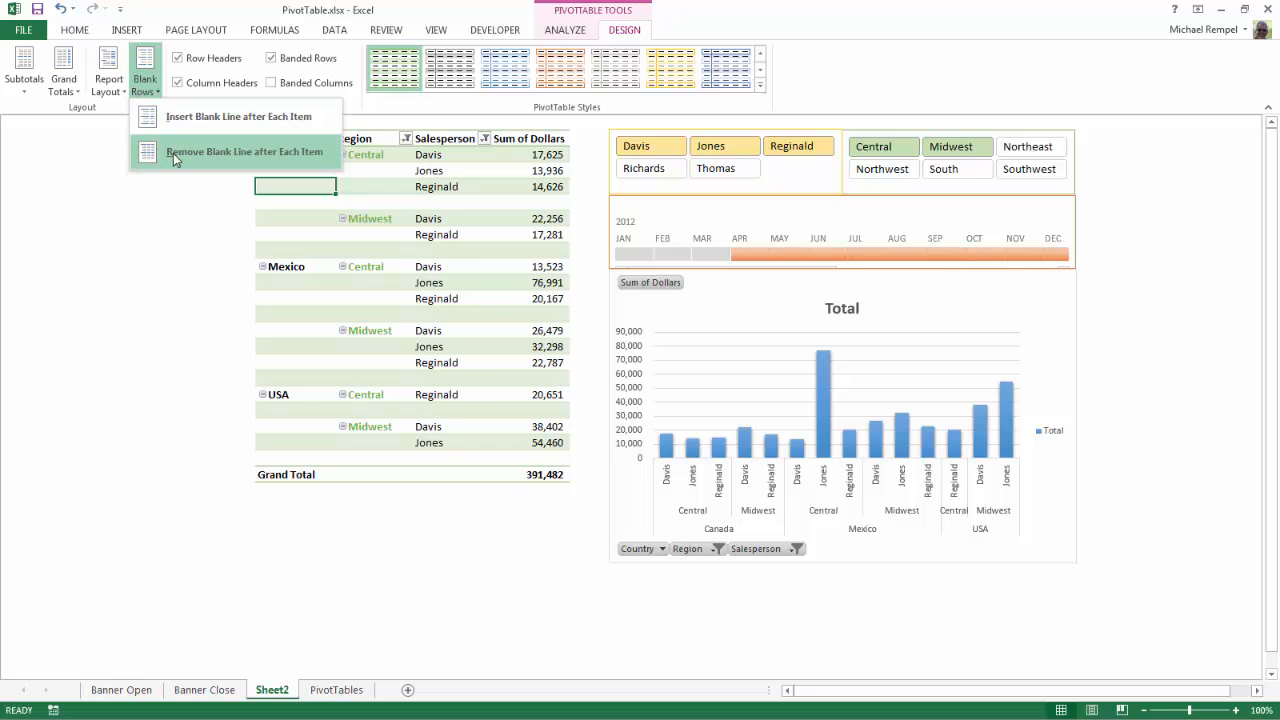
click(173, 155)
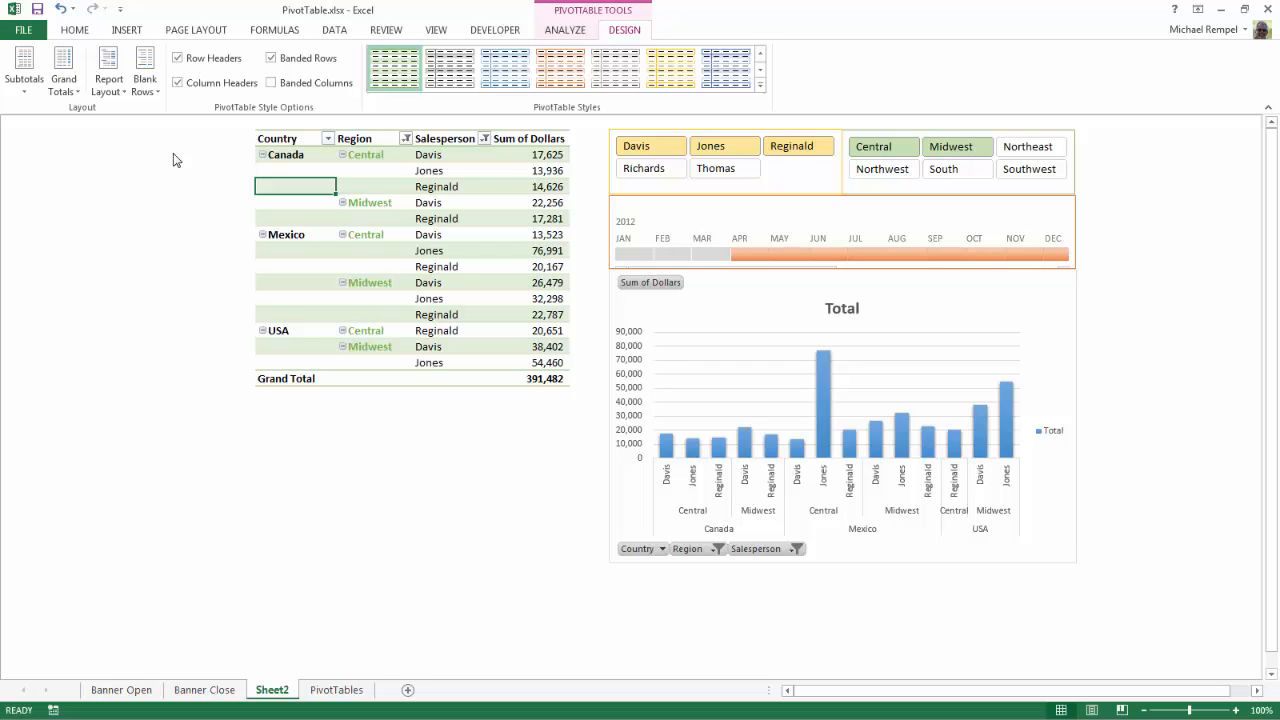
- Turn the PivotTable's row header formatting off and back on, and do the same with its column header formatting
click(177, 58)
click(177, 58)
click(177, 83)
click(177, 85)
- Toggle the PivotTable's banded rows, try banded columns in their place, and restore the banded rows only
click(271, 59)
click(271, 59)
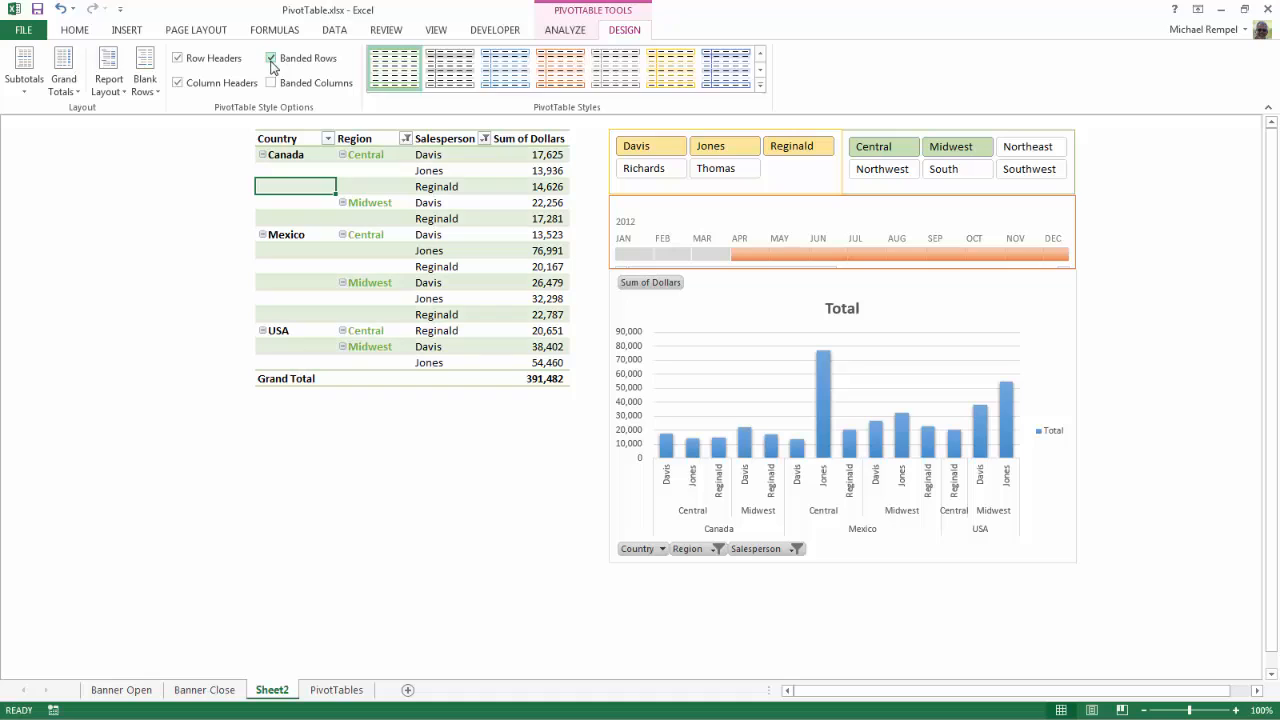
click(271, 59)
click(270, 83)
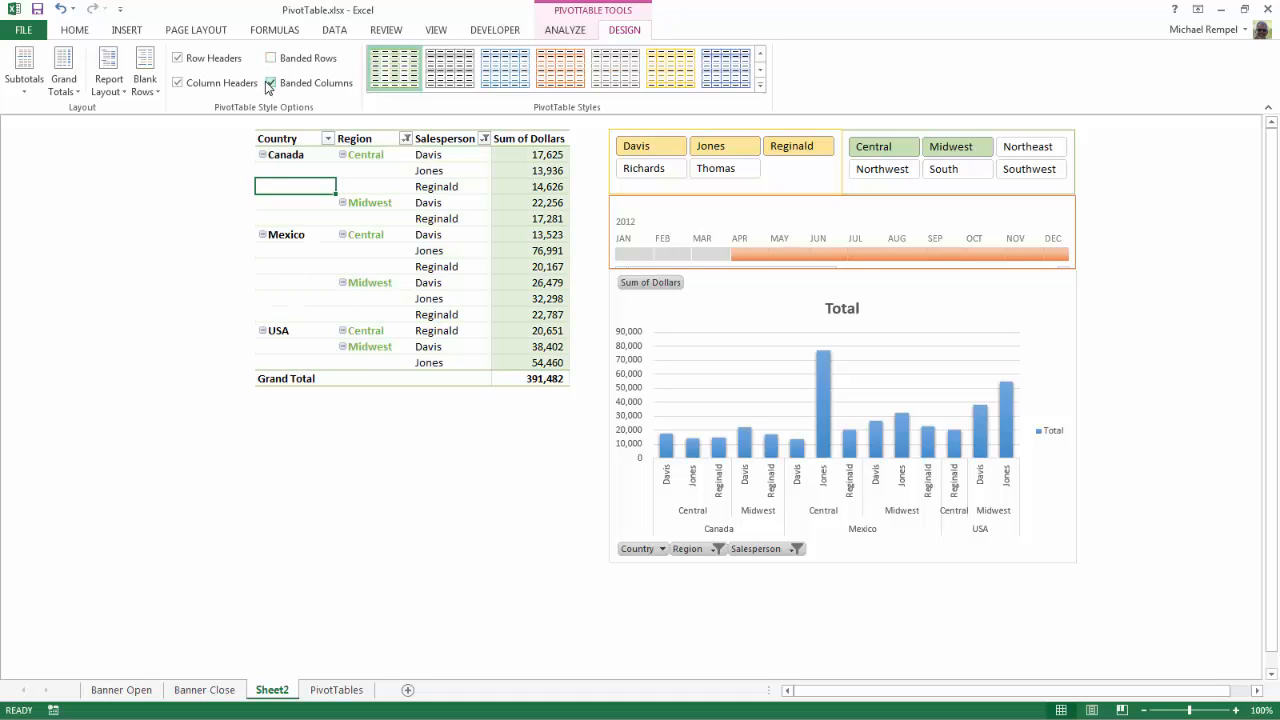
click(270, 83)
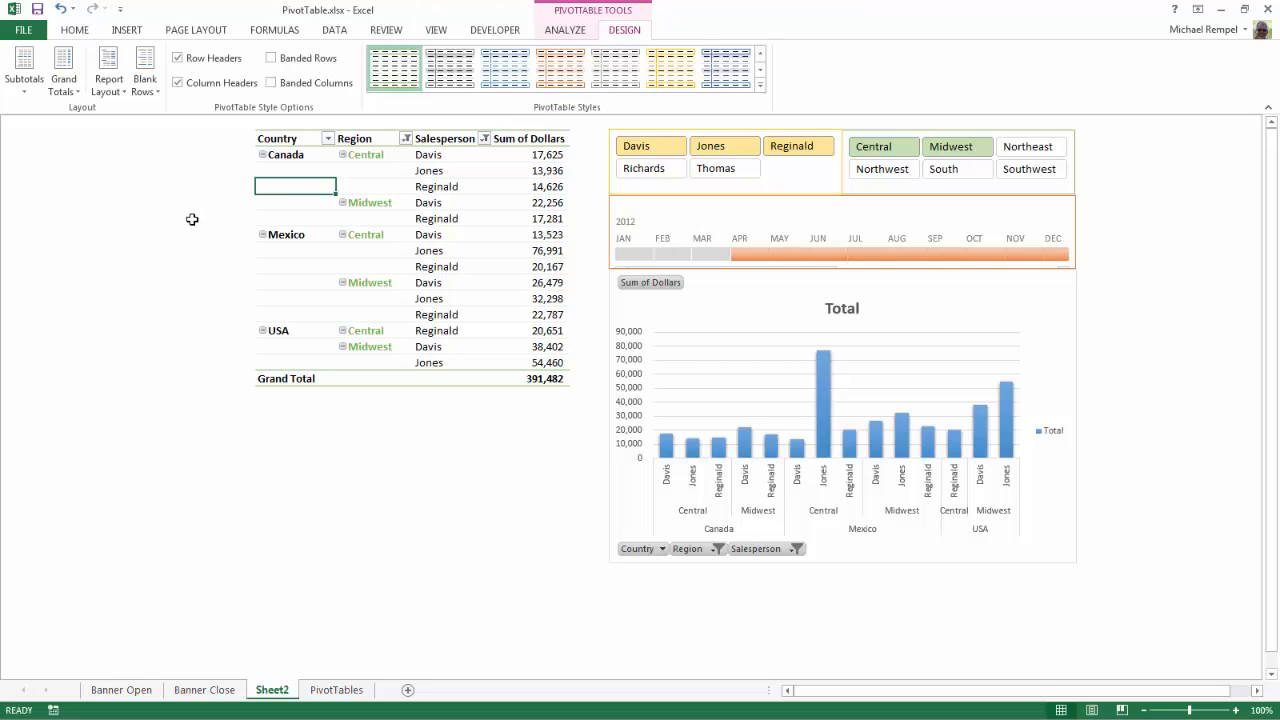
click(270, 58)
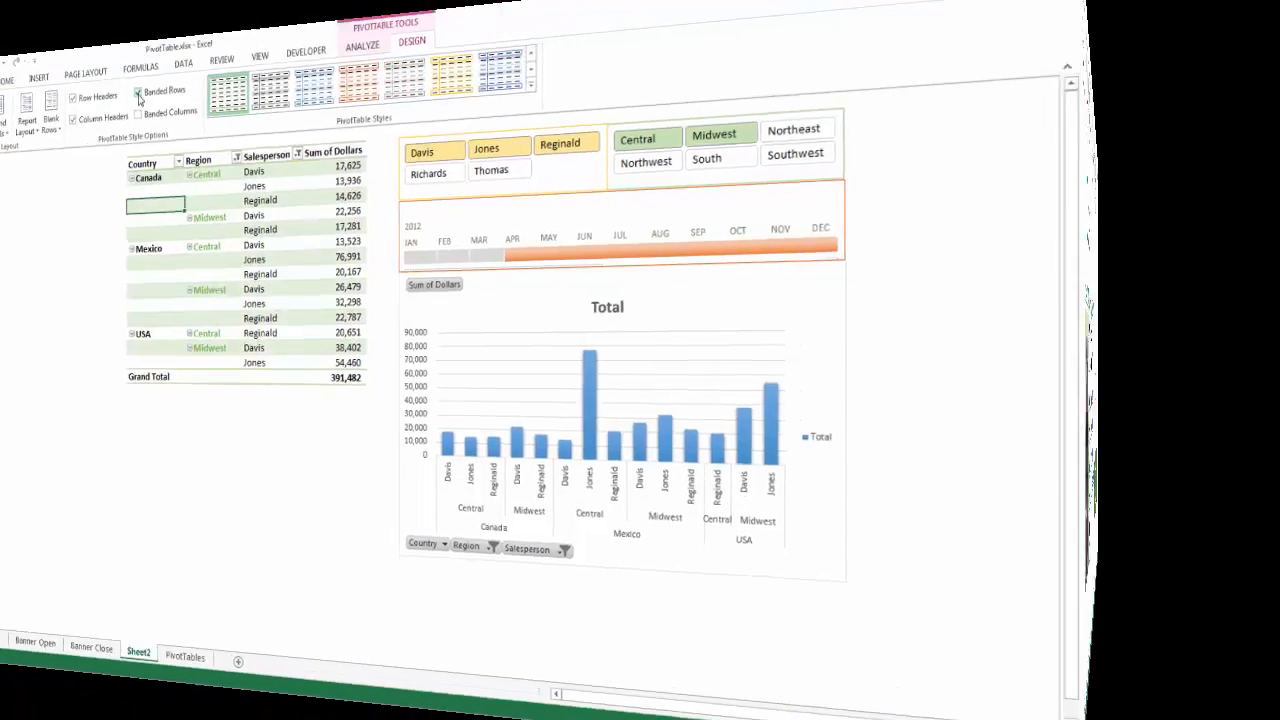